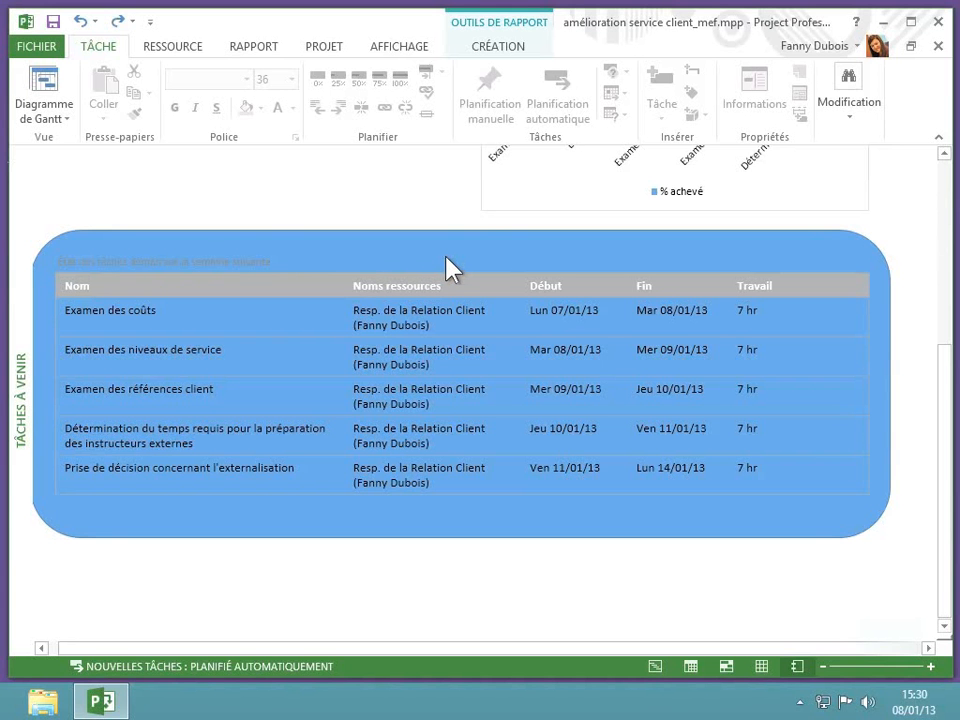
- Apply the light-outline, solid orange fill shape style (Orange, 2 accentué) to the rounded rectangle behind the upcoming tasks table
{"action": "left_click", "coordinate": [447, 259]}
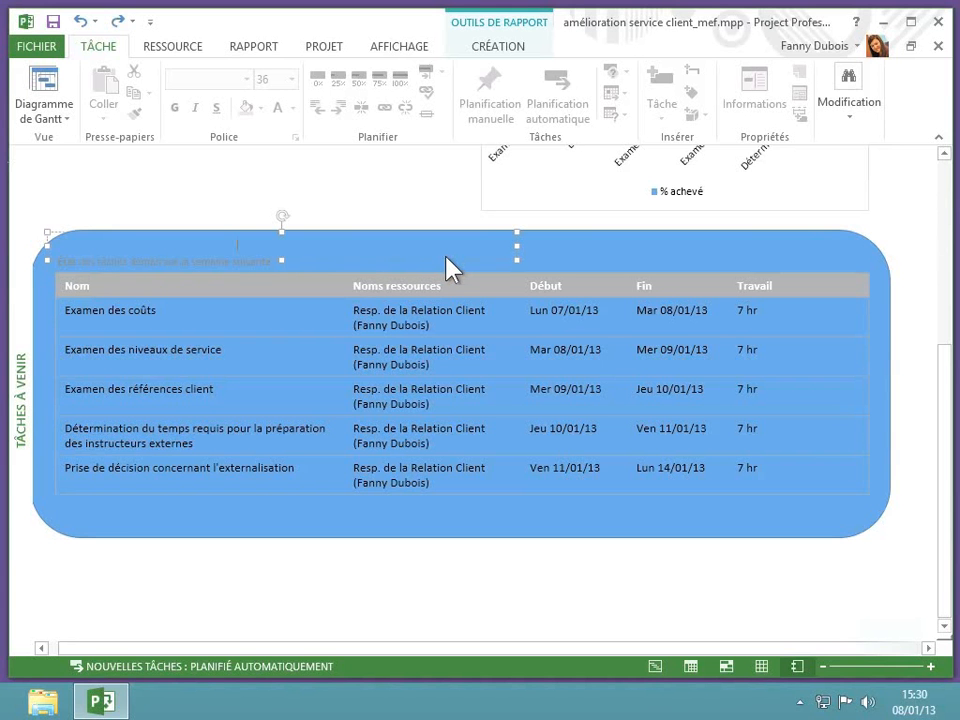
{"action": "left_click", "coordinate": [565, 265]}
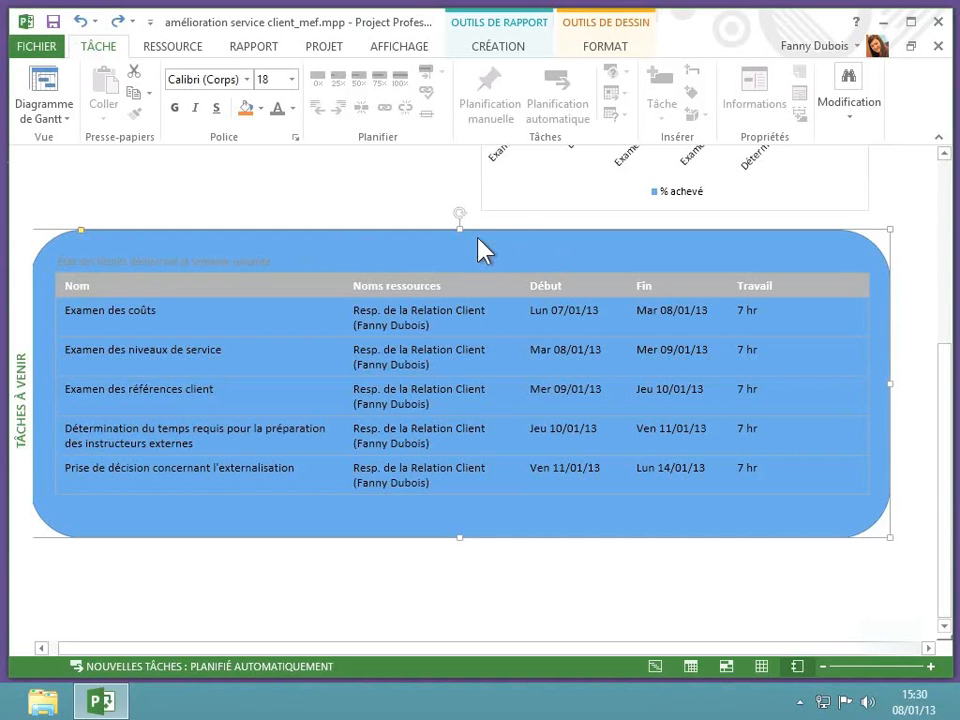
{"action": "left_click", "coordinate": [598, 46]}
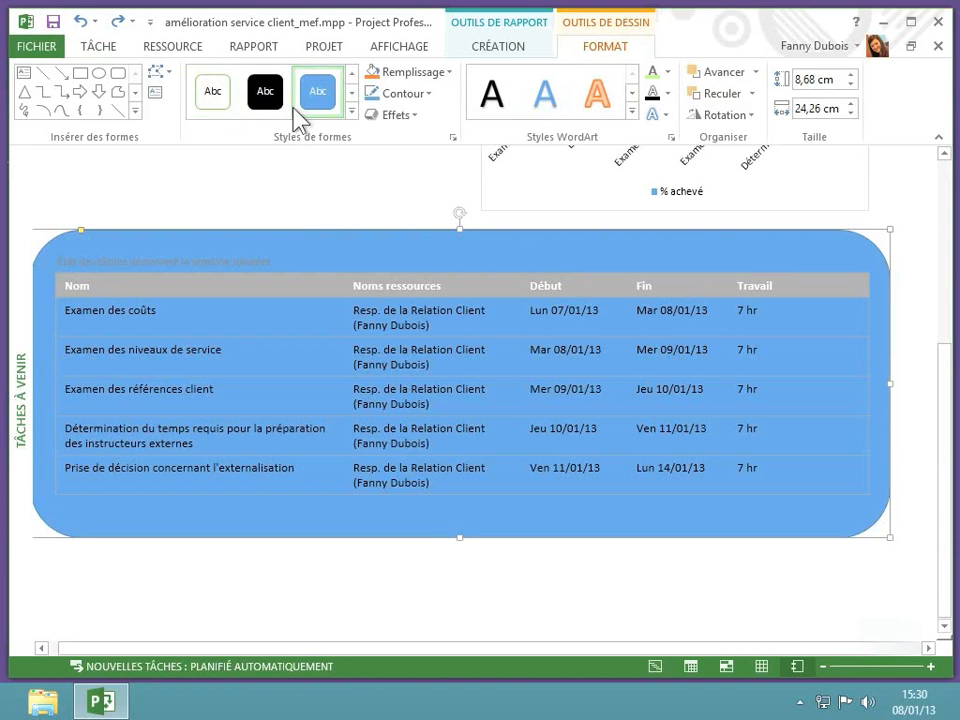
{"action": "left_click", "coordinate": [352, 112]}
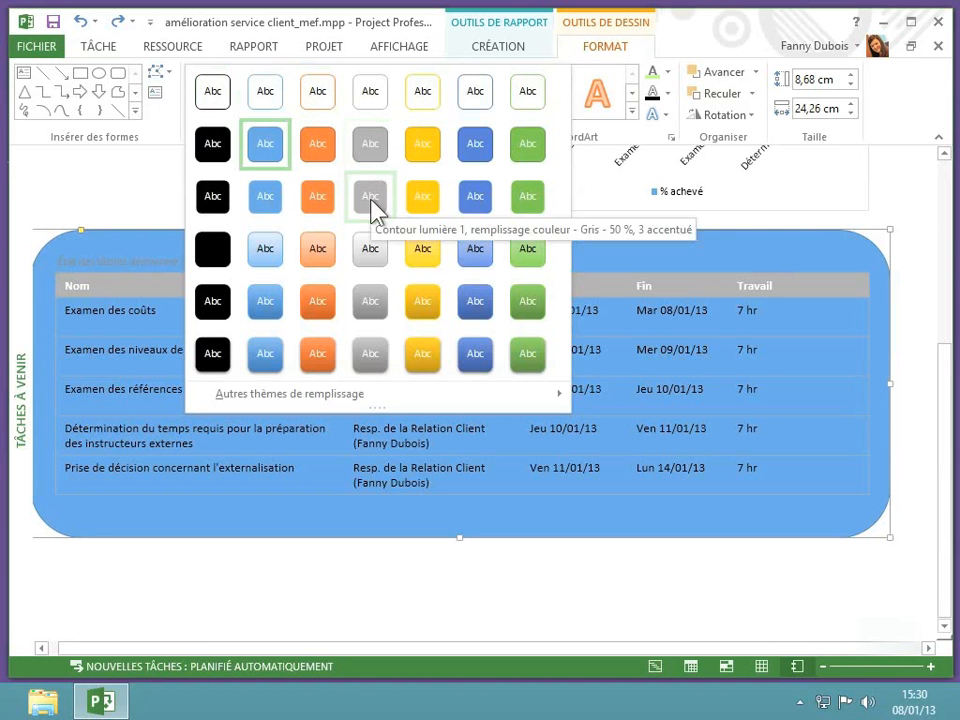
{"action": "left_click", "coordinate": [322, 205]}
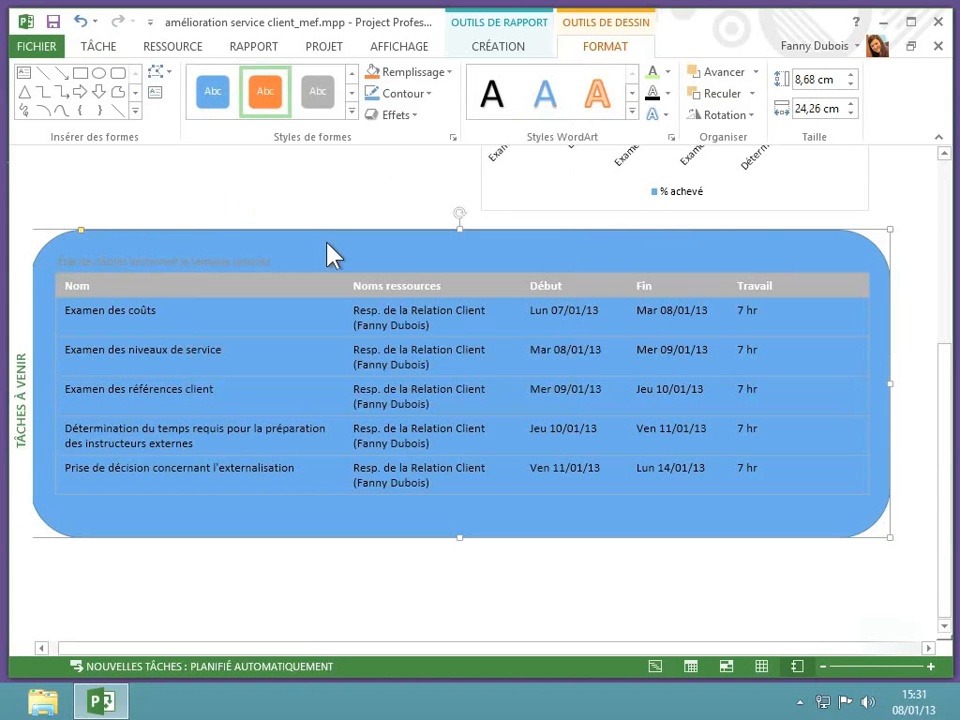
{"action": "left_click", "coordinate": [340, 594]}
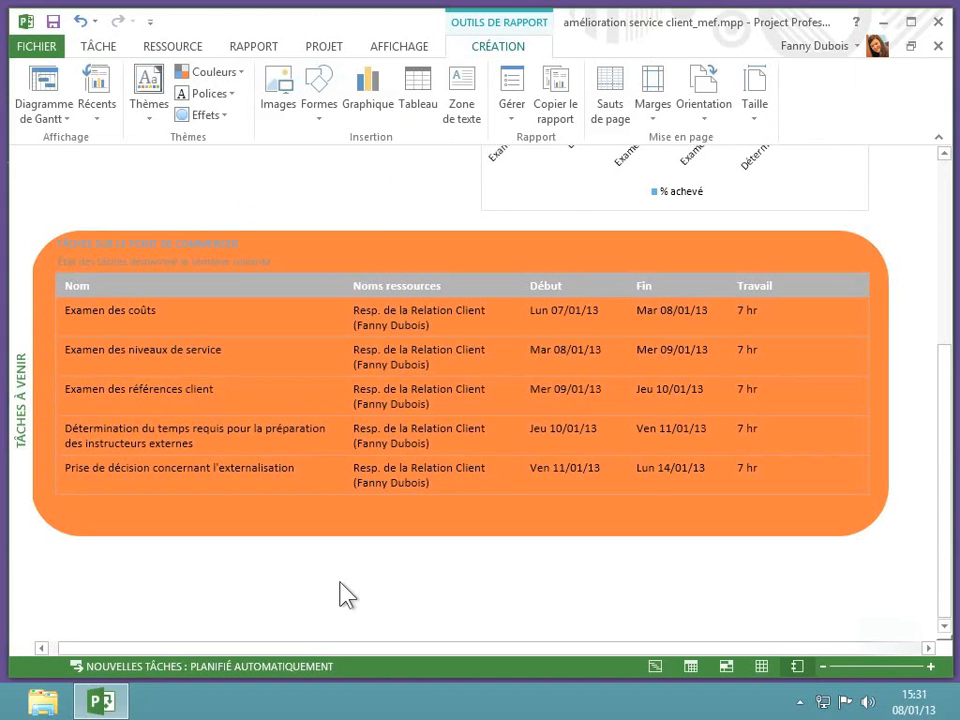
- Apply the "Contour couleur - Orange, 2 accentué" shape style to the rounded rectangle behind the upcoming tasks table
{"action": "left_click", "coordinate": [397, 535]}
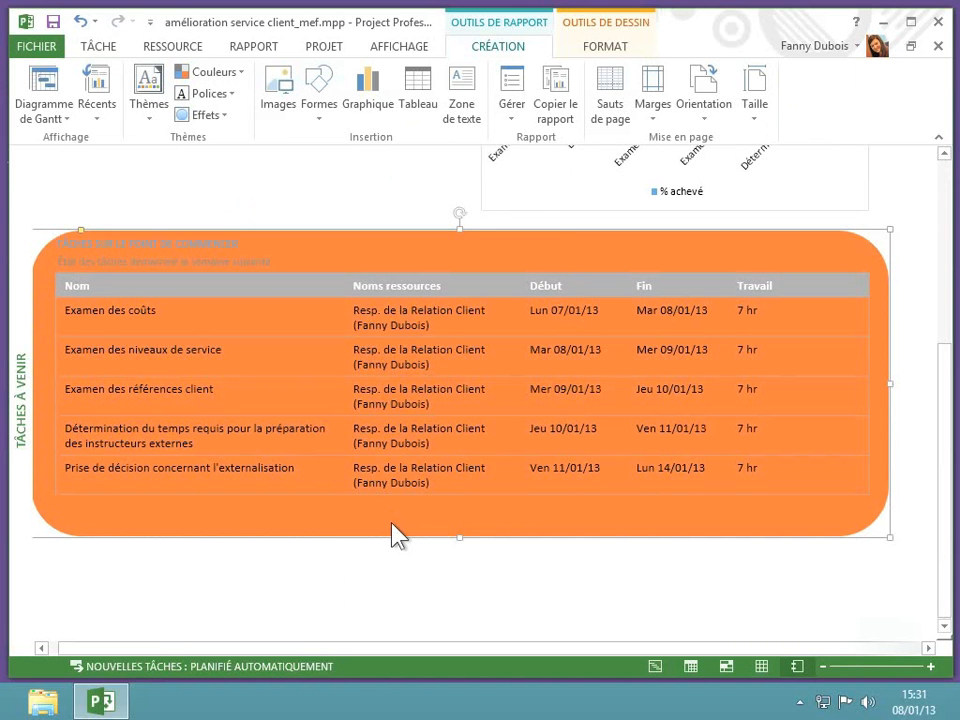
{"action": "left_click", "coordinate": [615, 48]}
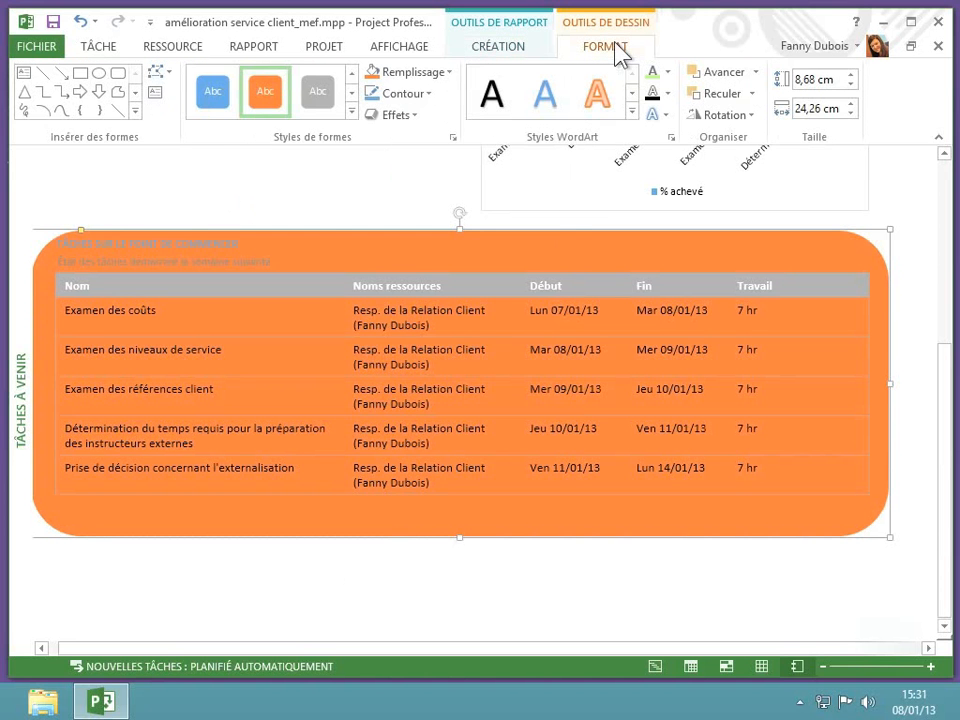
{"action": "left_click", "coordinate": [351, 114]}
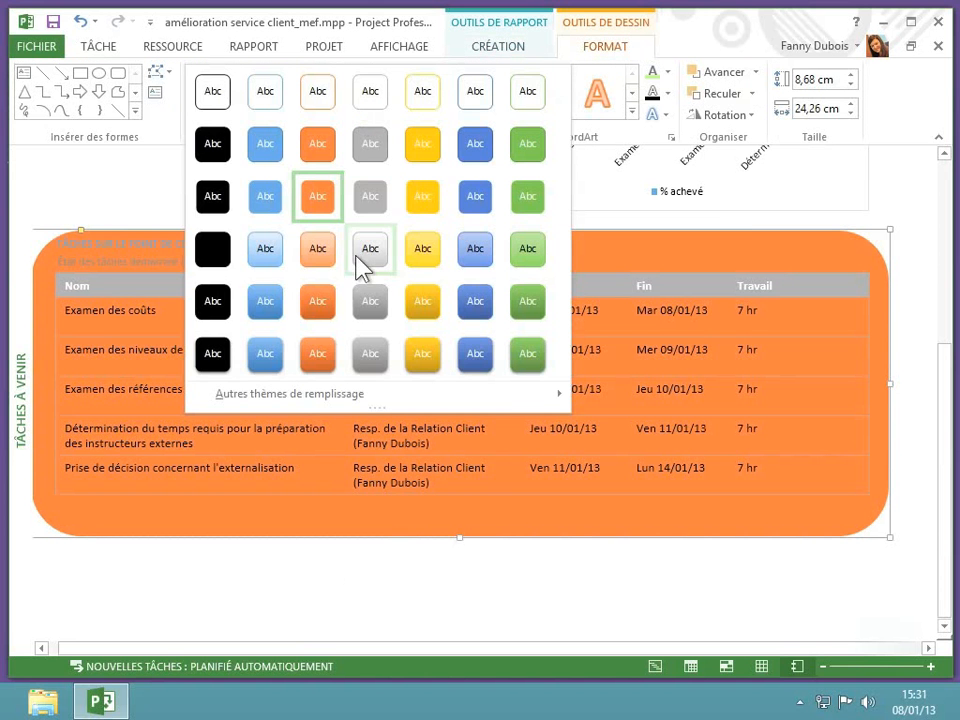
{"action": "mouse_move", "coordinate": [345, 405]}
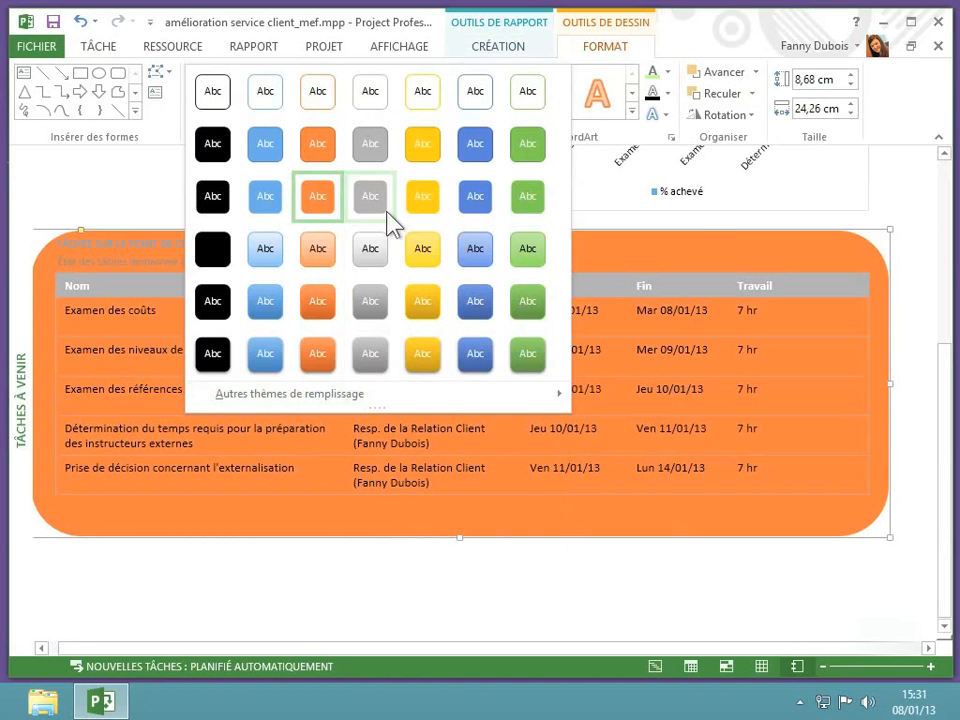
{"action": "left_click", "coordinate": [319, 93]}
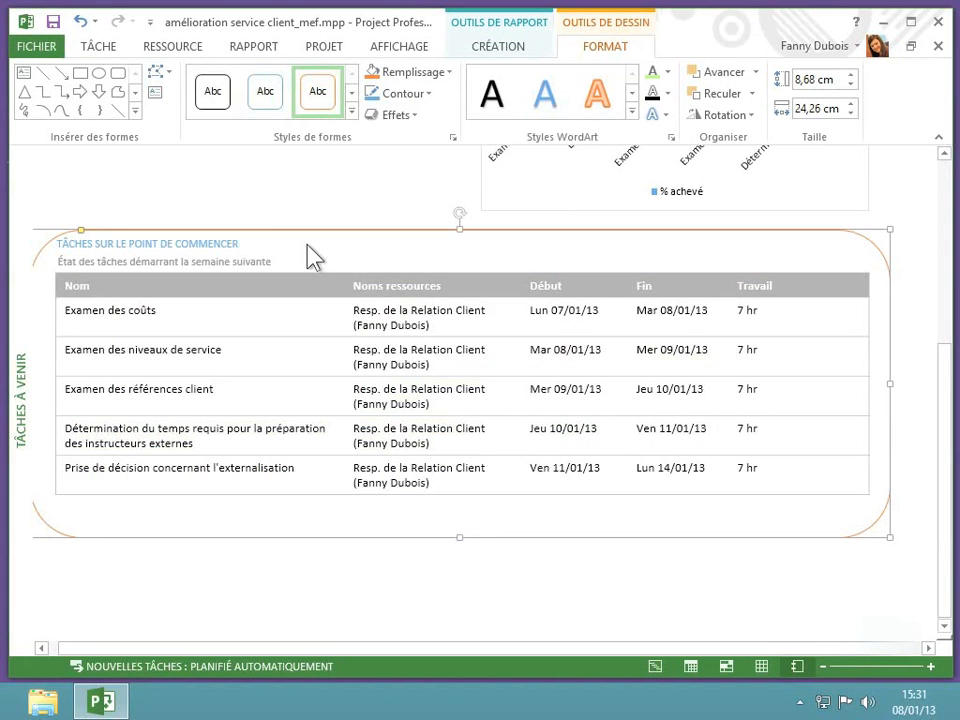
{"action": "left_click", "coordinate": [264, 211]}
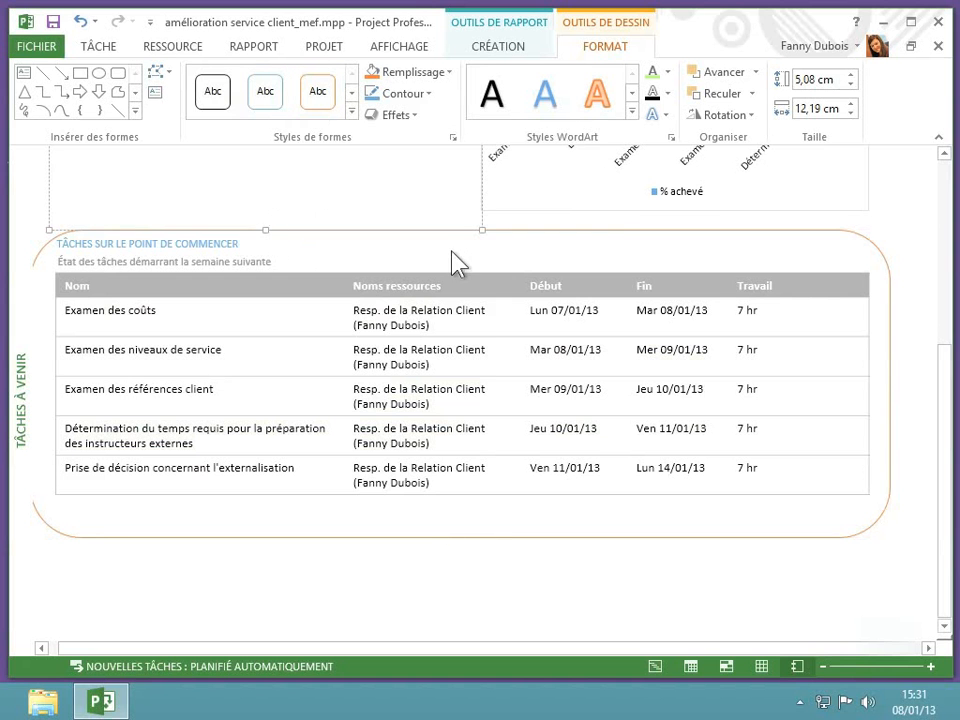
- Fill the rounded rectangle with the theme colour "Orange, Accentuation2, plus clair 80 %"
{"action": "left_click", "coordinate": [758, 256]}
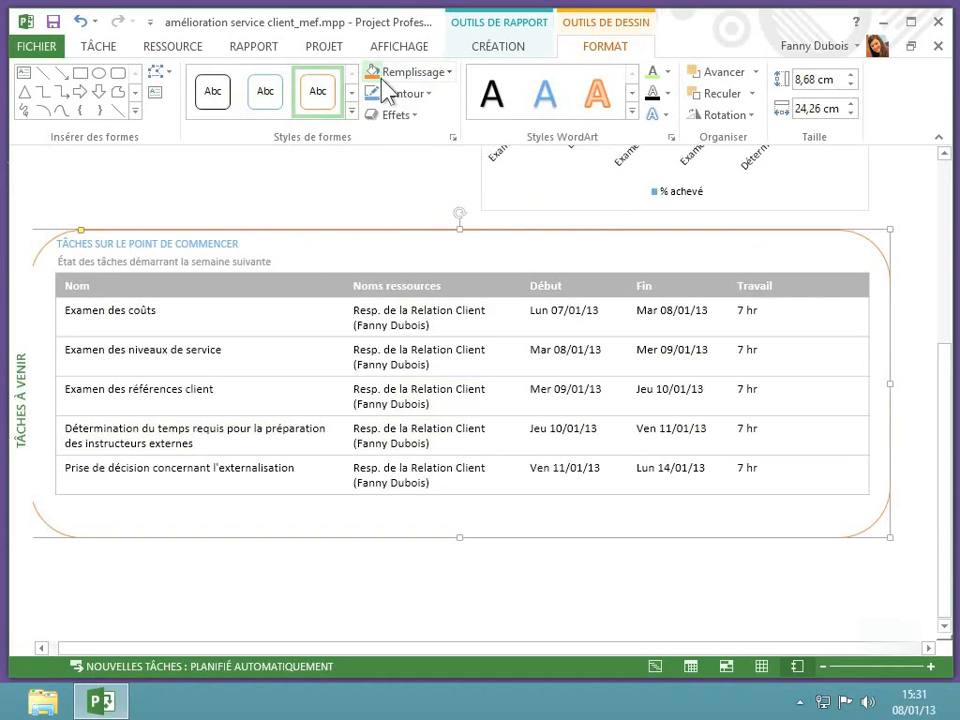
{"action": "right_click", "coordinate": [366, 231]}
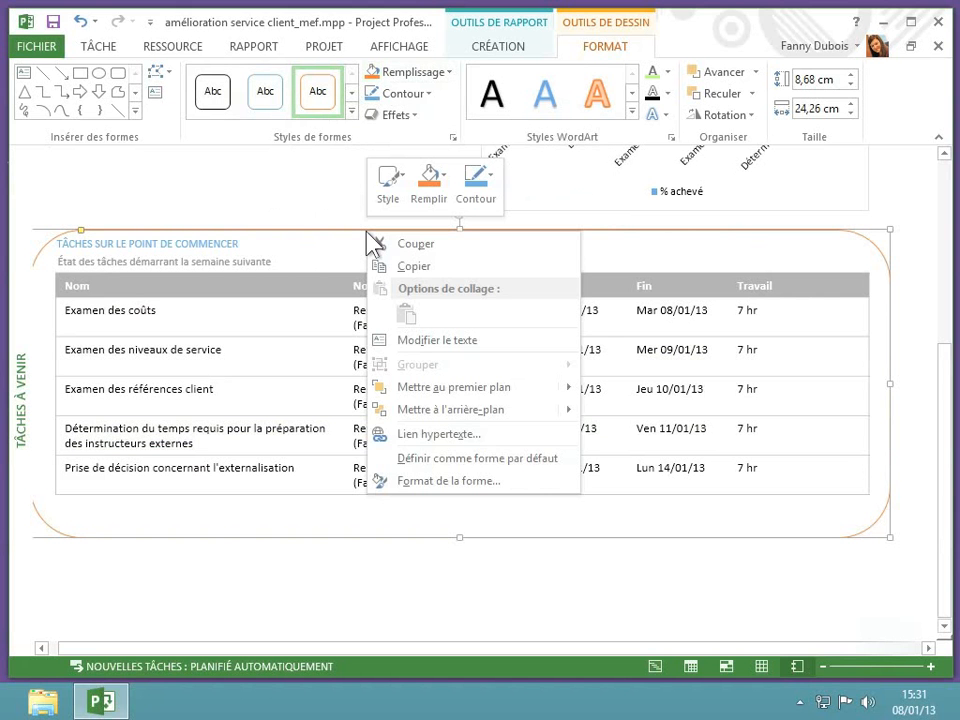
{"action": "left_click", "coordinate": [391, 183]}
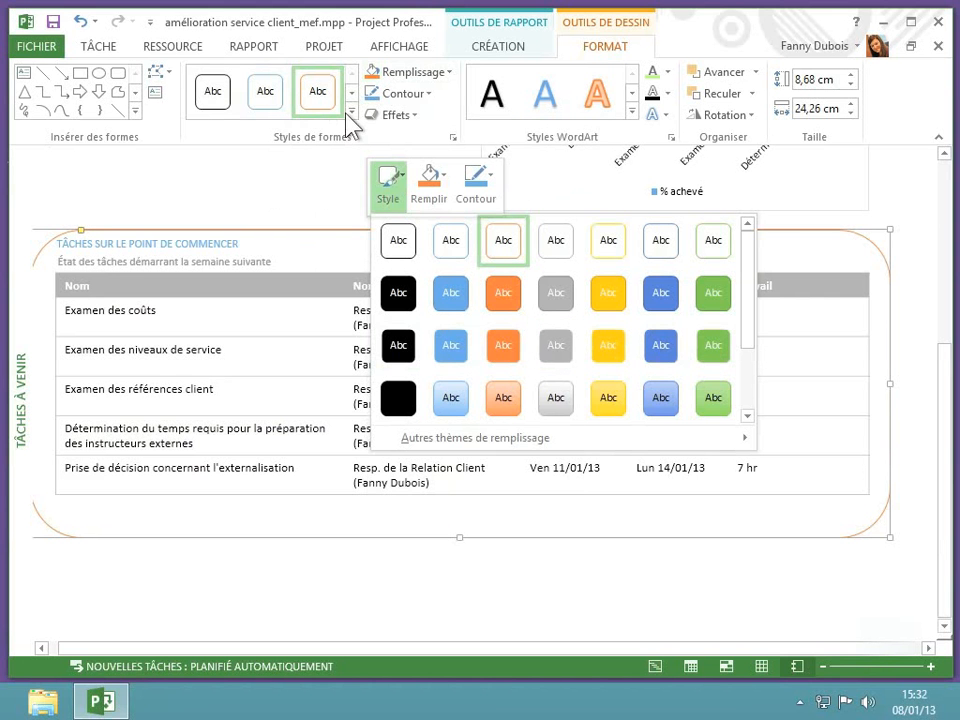
{"action": "left_click", "coordinate": [441, 184]}
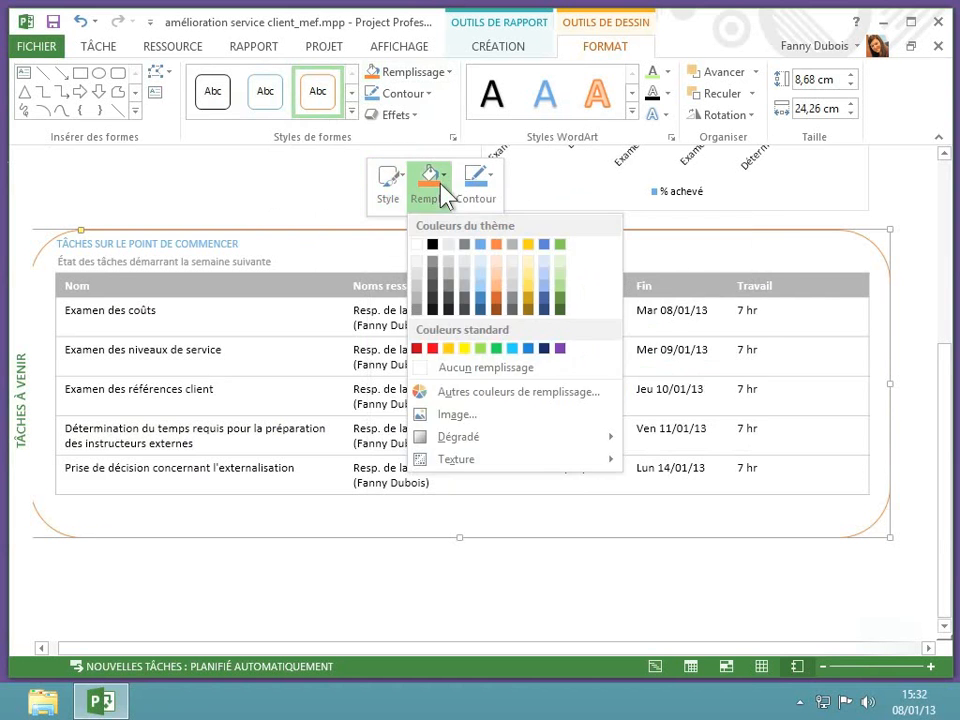
{"action": "left_click", "coordinate": [502, 262]}
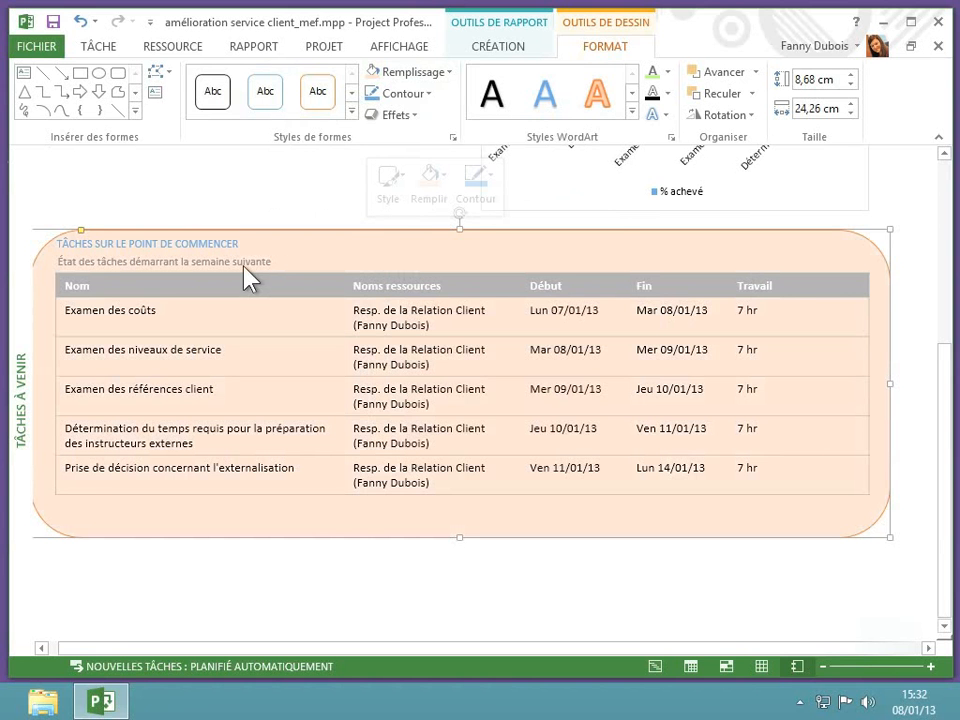
- Give the rounded rectangle a custom light green fill with RGB values 198, 254, 207 and 68 % transparency
{"action": "left_click", "coordinate": [447, 197]}
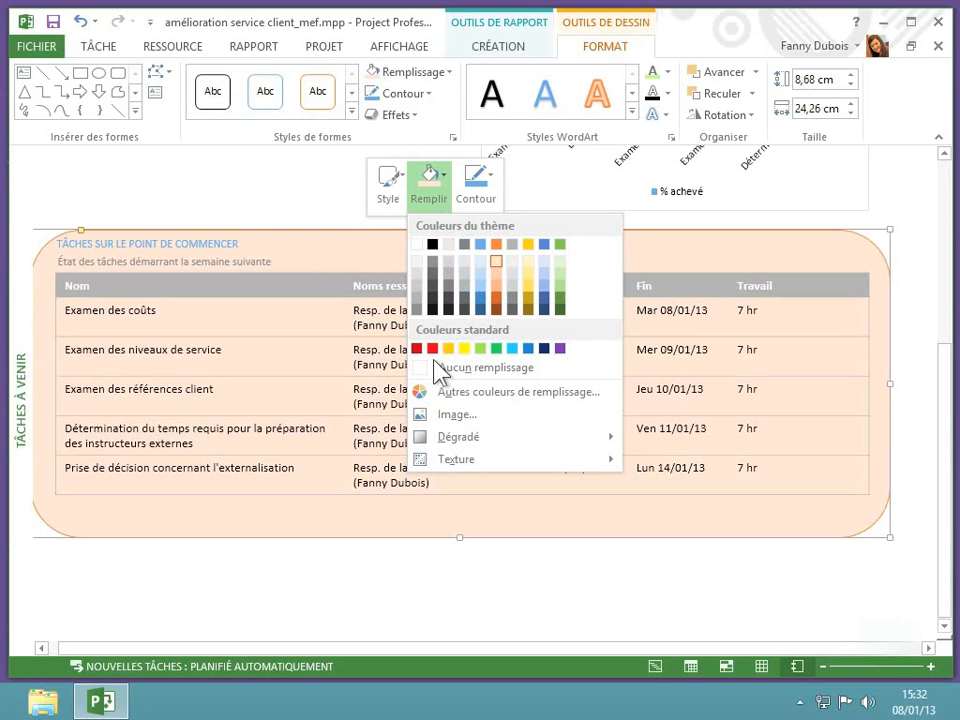
{"action": "left_click", "coordinate": [530, 395]}
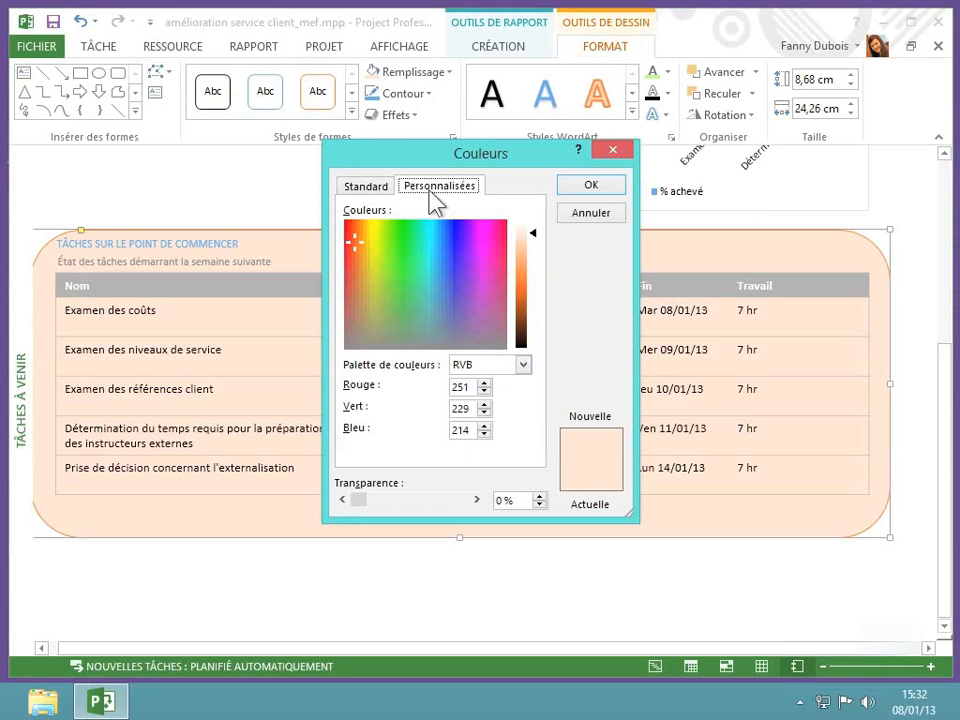
{"action": "left_click", "coordinate": [378, 190]}
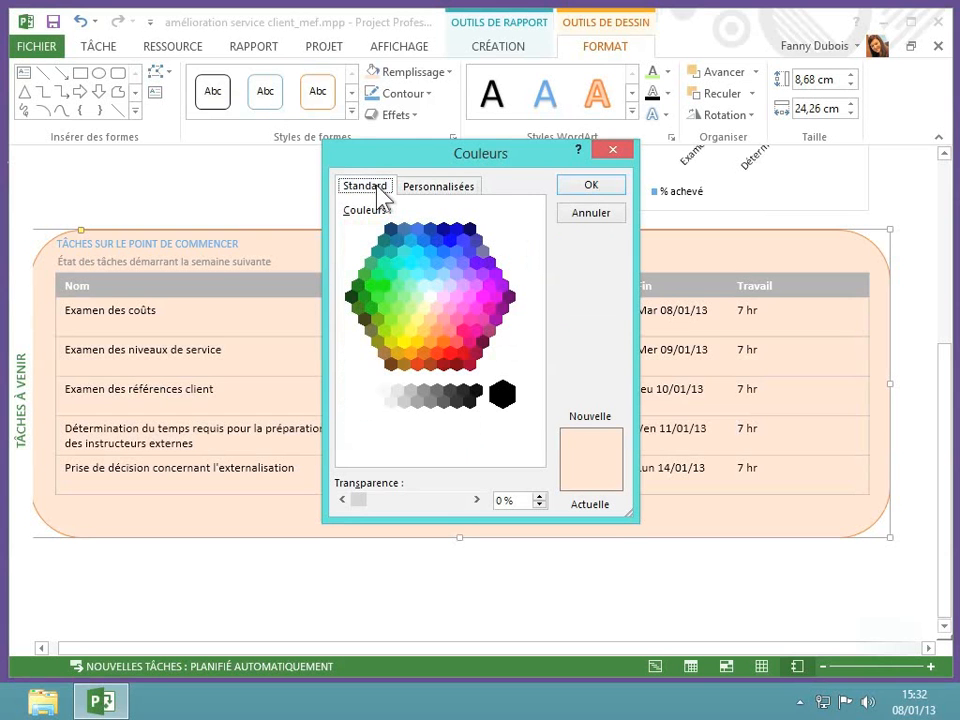
{"action": "left_click", "coordinate": [410, 241]}
{"action": "left_click", "coordinate": [450, 241]}
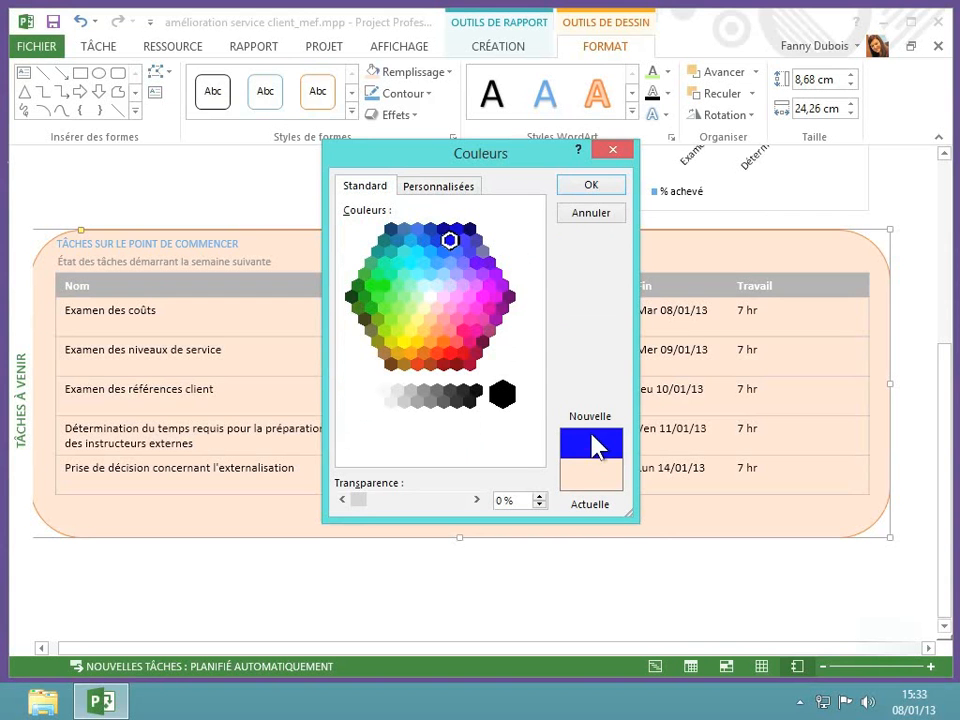
{"action": "left_click", "coordinate": [455, 192]}
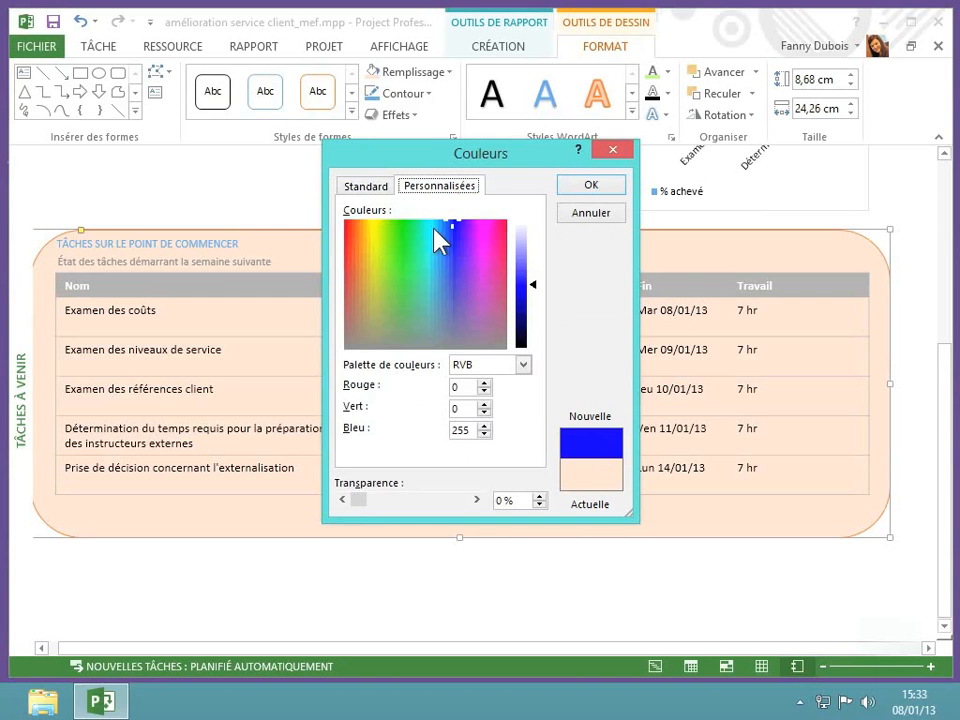
{"action": "left_click", "coordinate": [400, 227]}
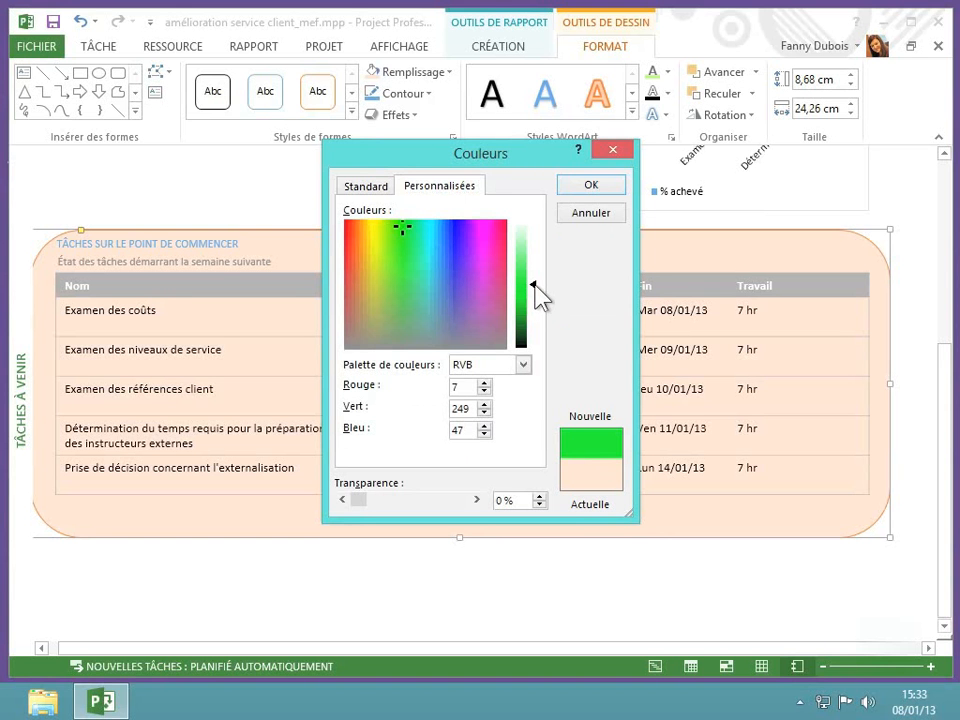
{"action": "left_click_drag", "start_coordinate": [535, 284], "coordinate": [533, 240]}
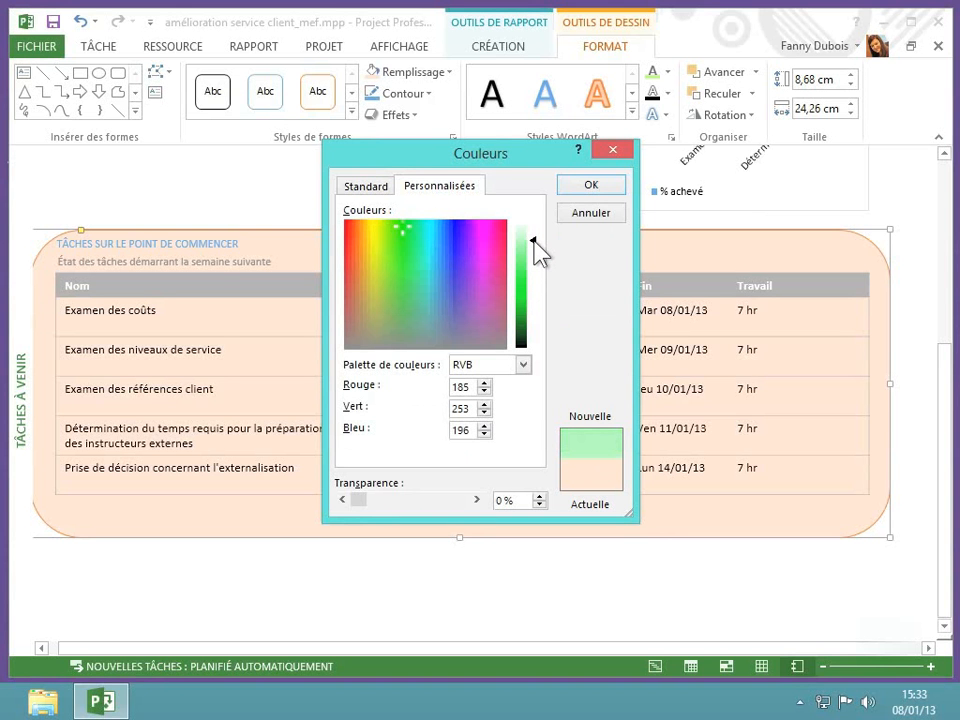
{"action": "left_click_drag", "start_coordinate": [534, 240], "coordinate": [534, 236]}
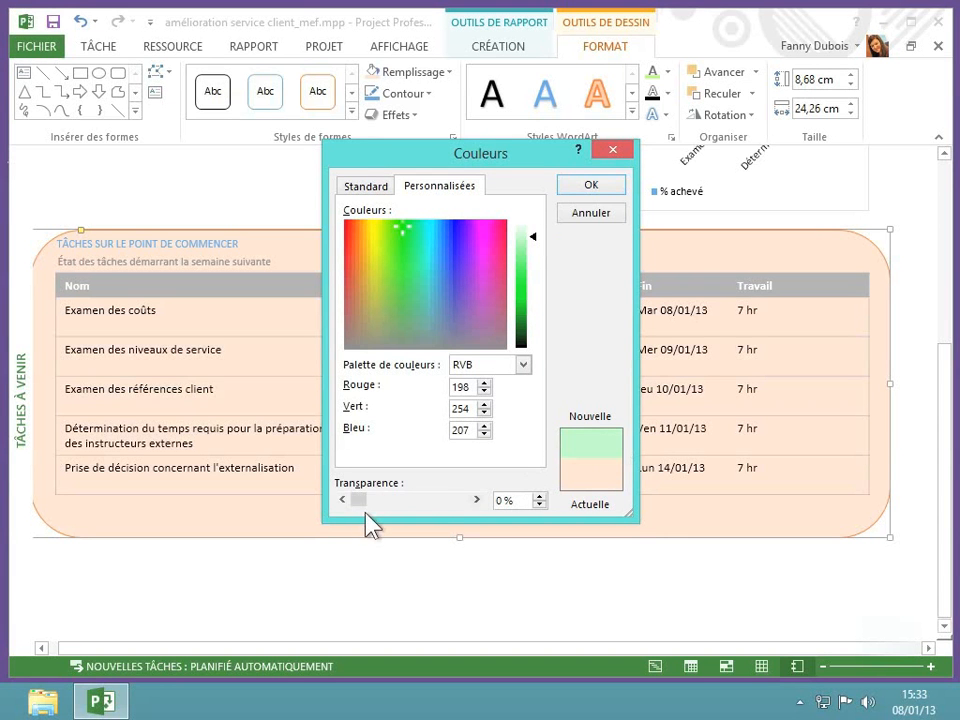
{"action": "left_click_drag", "start_coordinate": [358, 500], "coordinate": [428, 503]}
{"action": "left_click", "coordinate": [601, 191]}
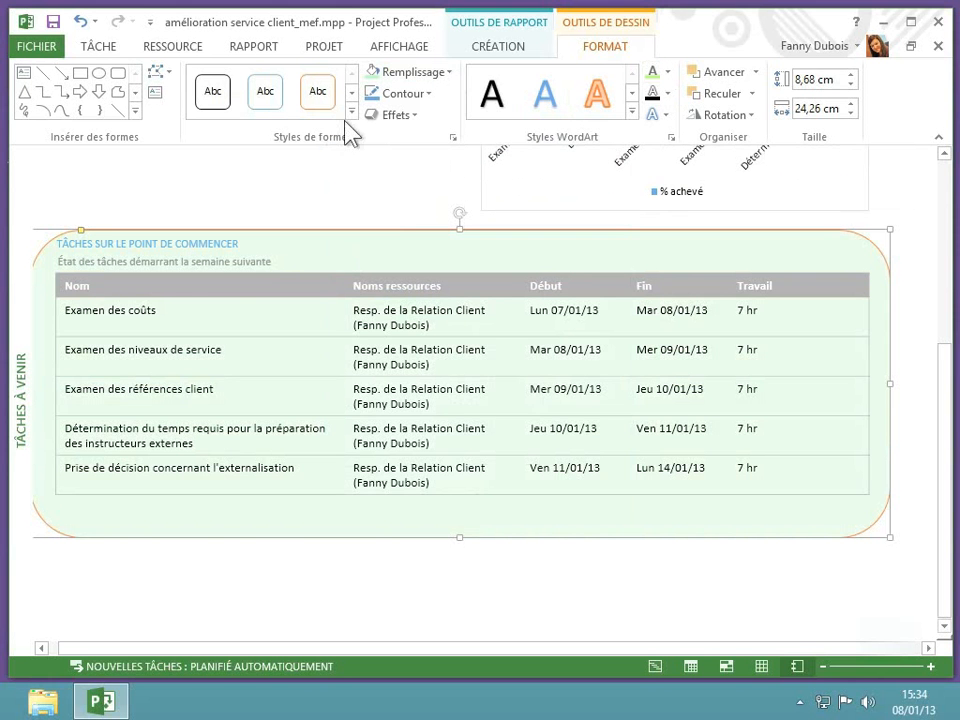
- Review the custom colour and transparency settings of the rounded rectangle's fill
{"action": "left_click", "coordinate": [450, 73]}
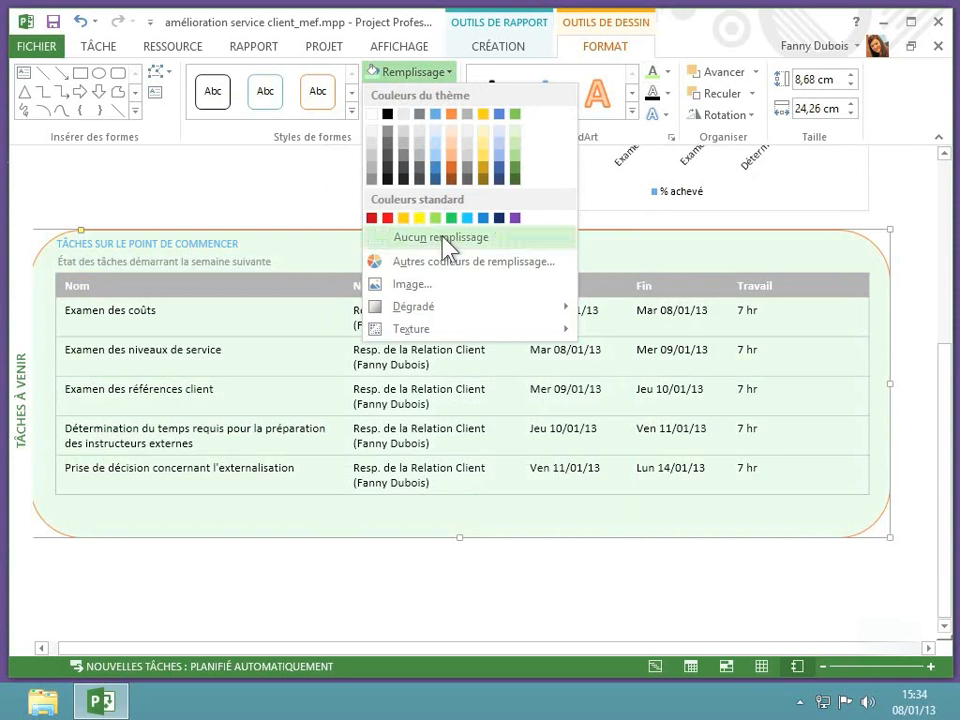
{"action": "left_click", "coordinate": [436, 265]}
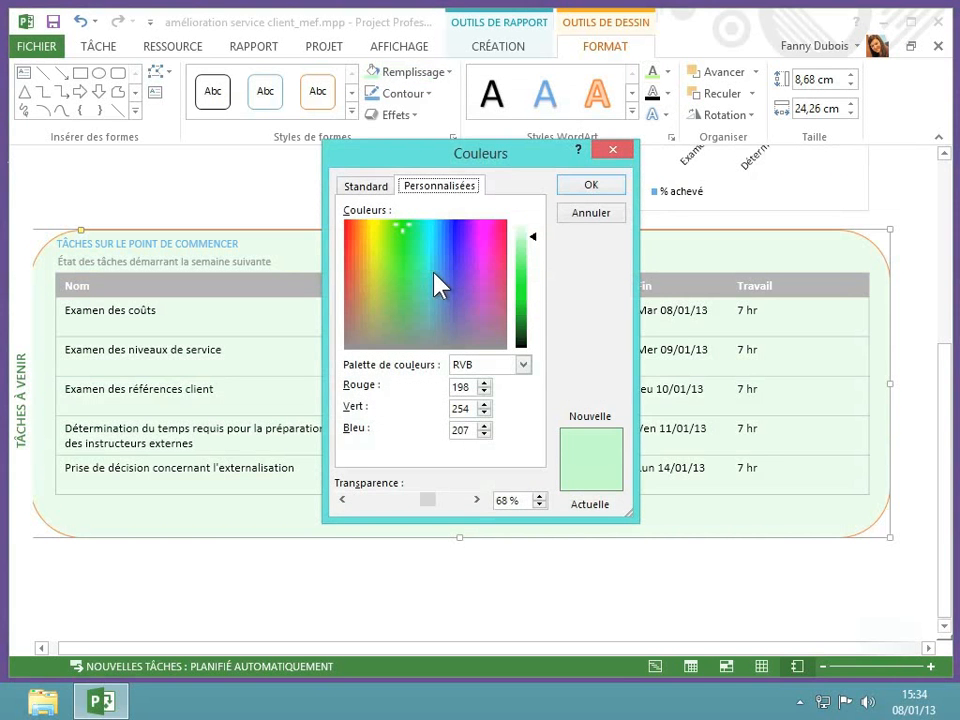
{"action": "left_click", "coordinate": [589, 187]}
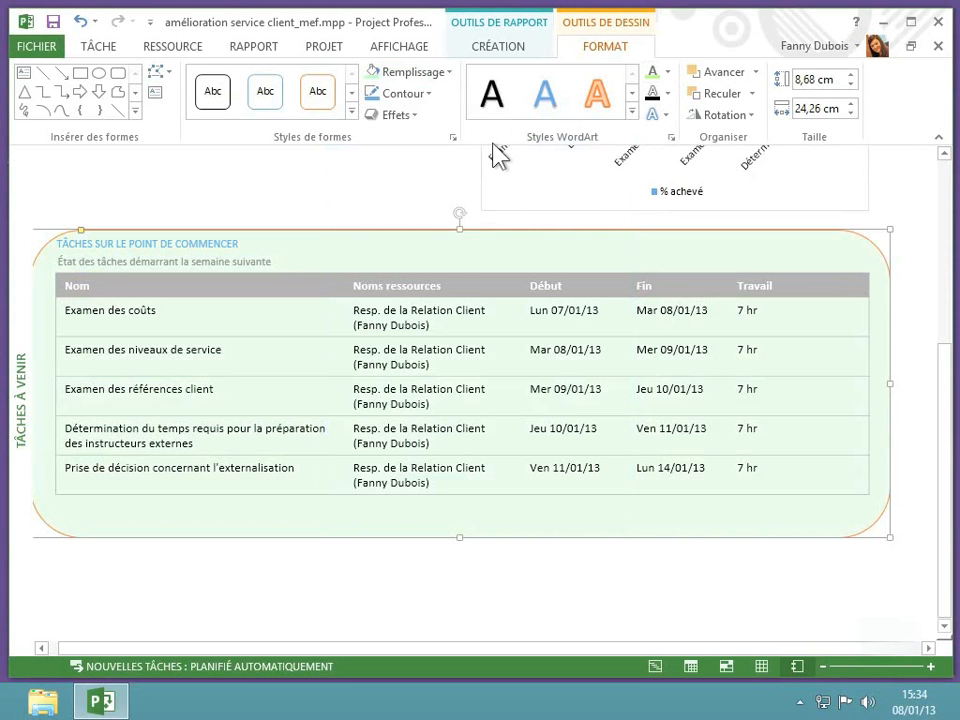
- Set the rounded rectangle's outline to the theme green colour and deselect the shape
{"action": "left_click", "coordinate": [405, 93]}
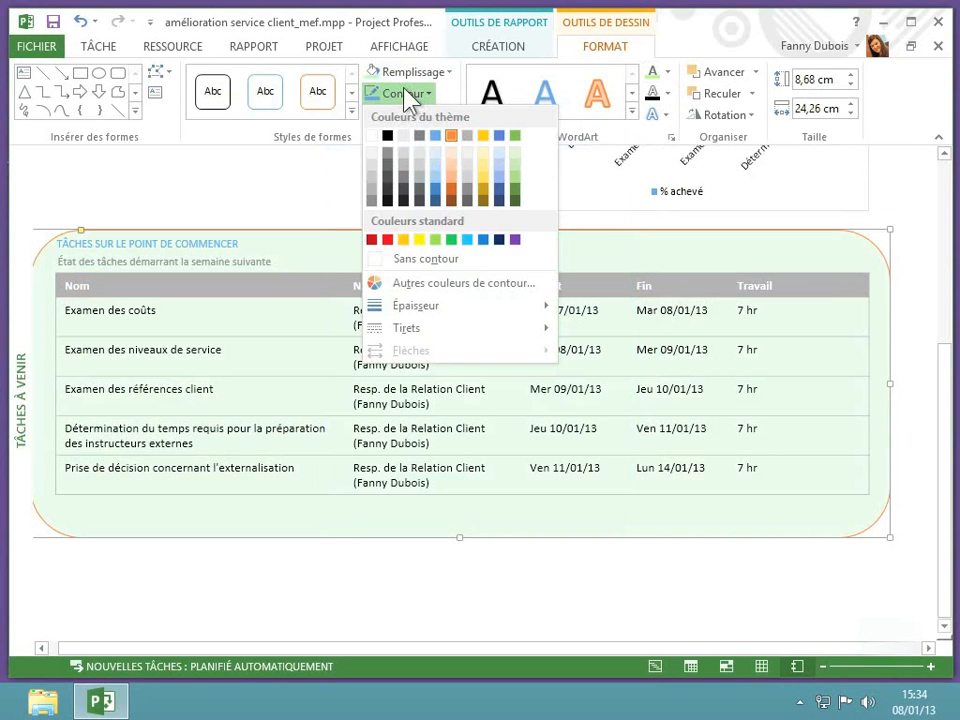
{"action": "left_click", "coordinate": [516, 137]}
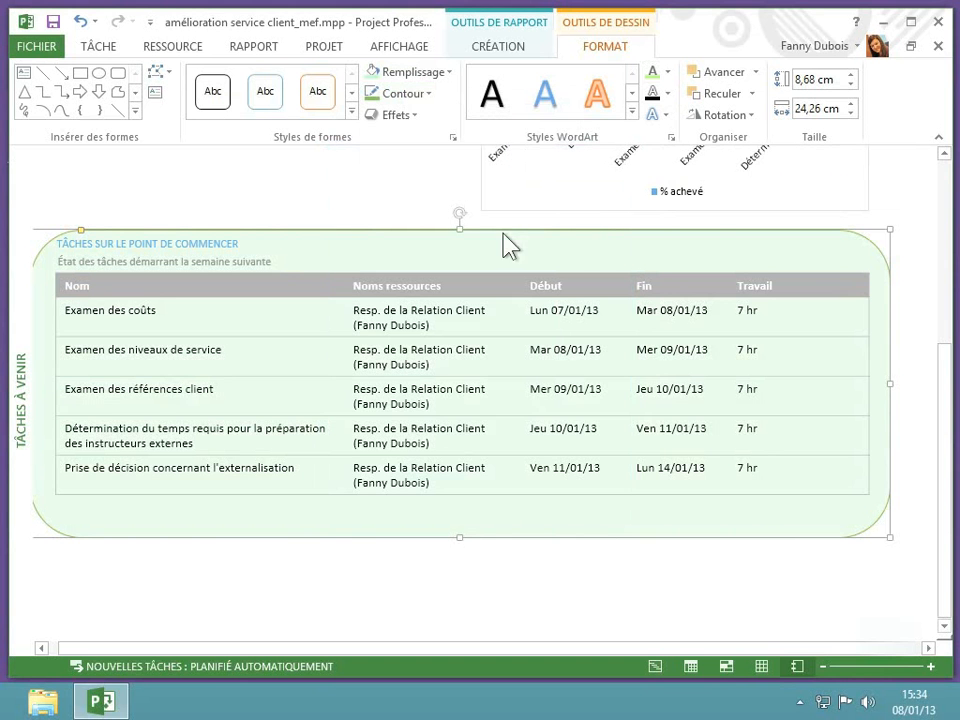
{"action": "left_click", "coordinate": [451, 585]}
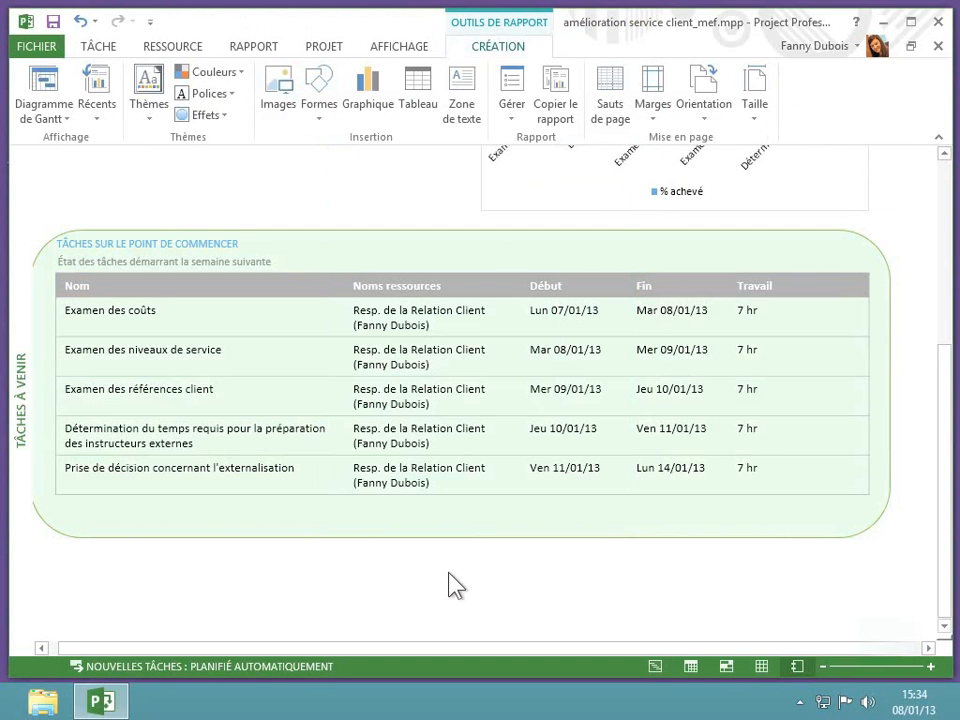
- Set the outline thickness of the rounded rectangle behind the upcoming tasks table to 3 pt and deselect the shape
{"action": "left_click", "coordinate": [436, 518]}
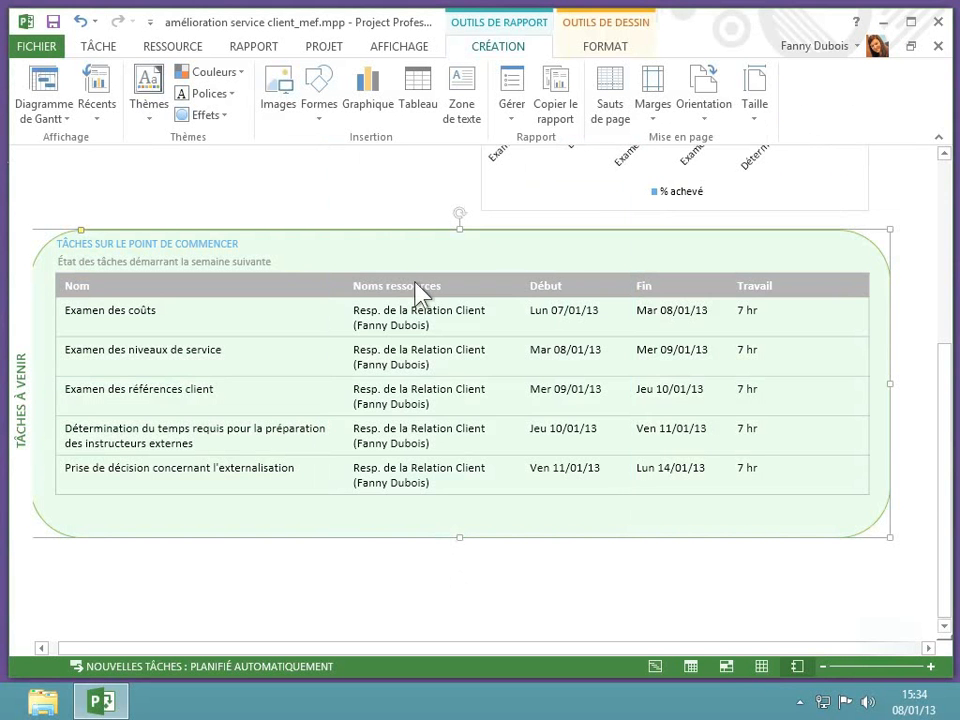
{"action": "left_click", "coordinate": [604, 46]}
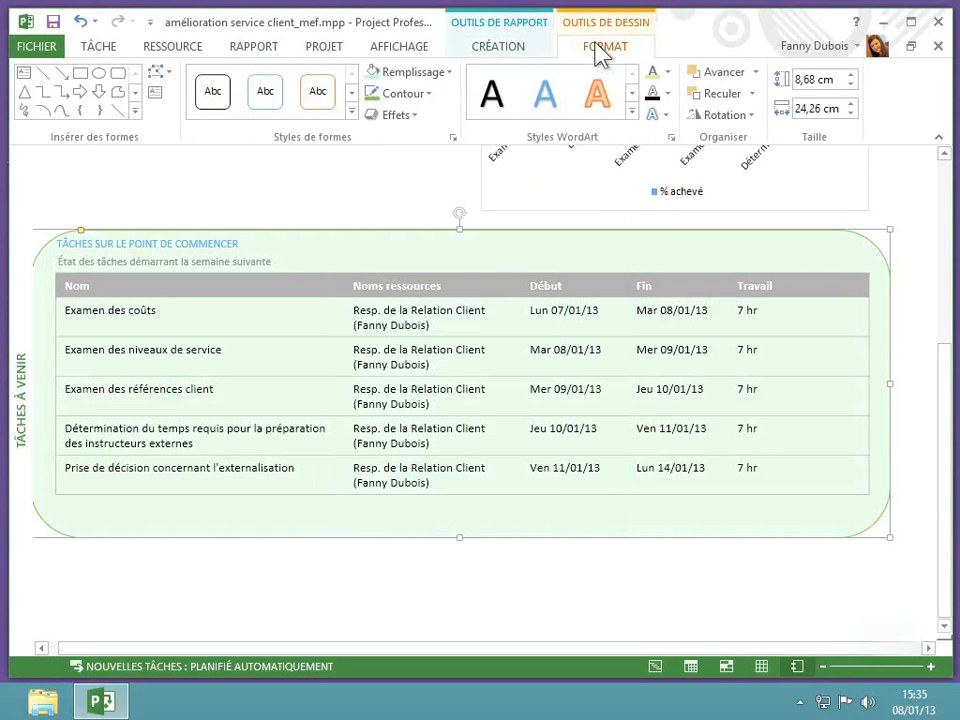
{"action": "left_click", "coordinate": [427, 95]}
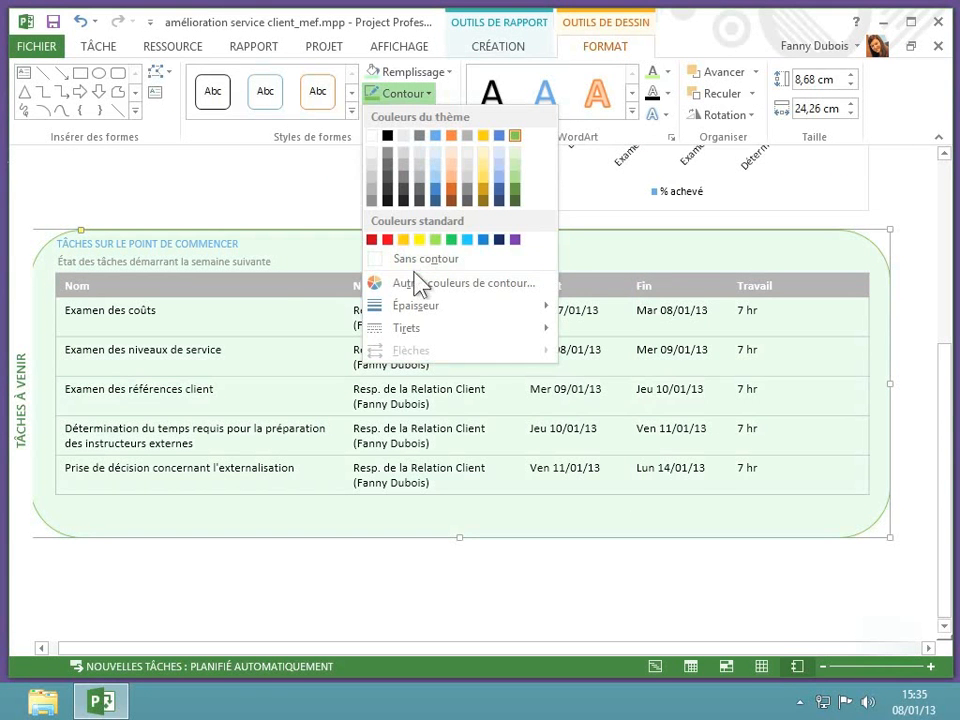
{"action": "mouse_move", "coordinate": [417, 315]}
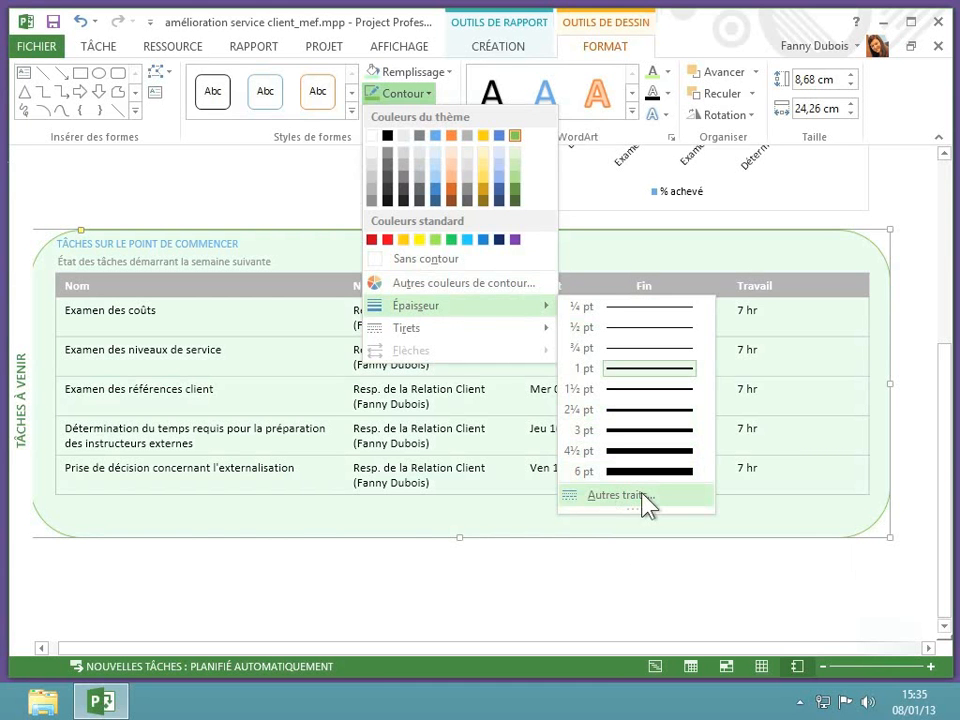
{"action": "left_click", "coordinate": [645, 440]}
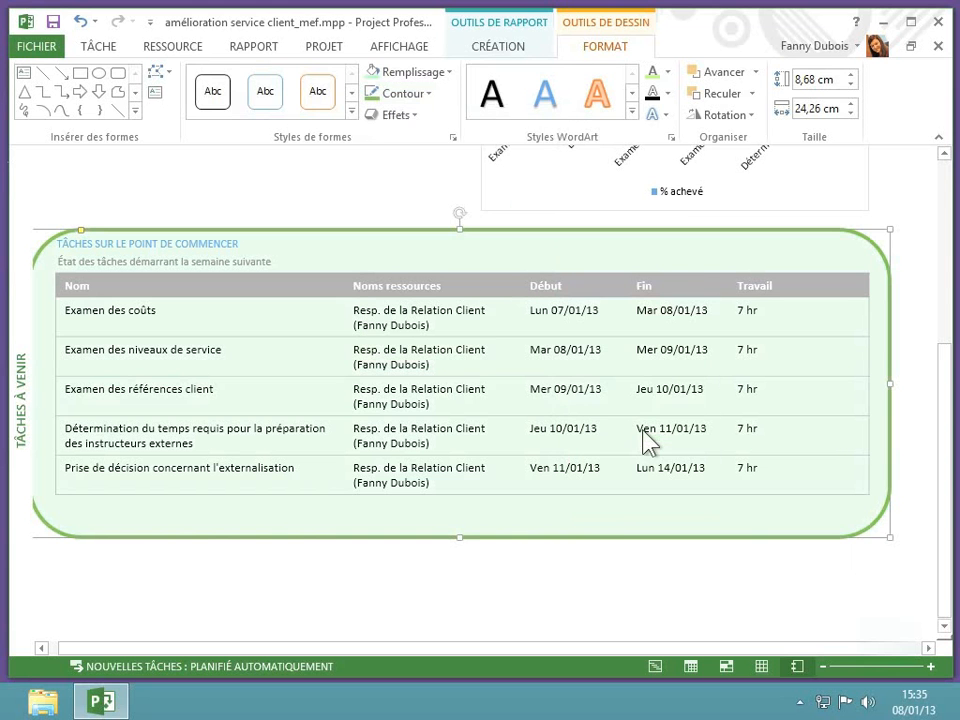
{"action": "left_click", "coordinate": [597, 574]}
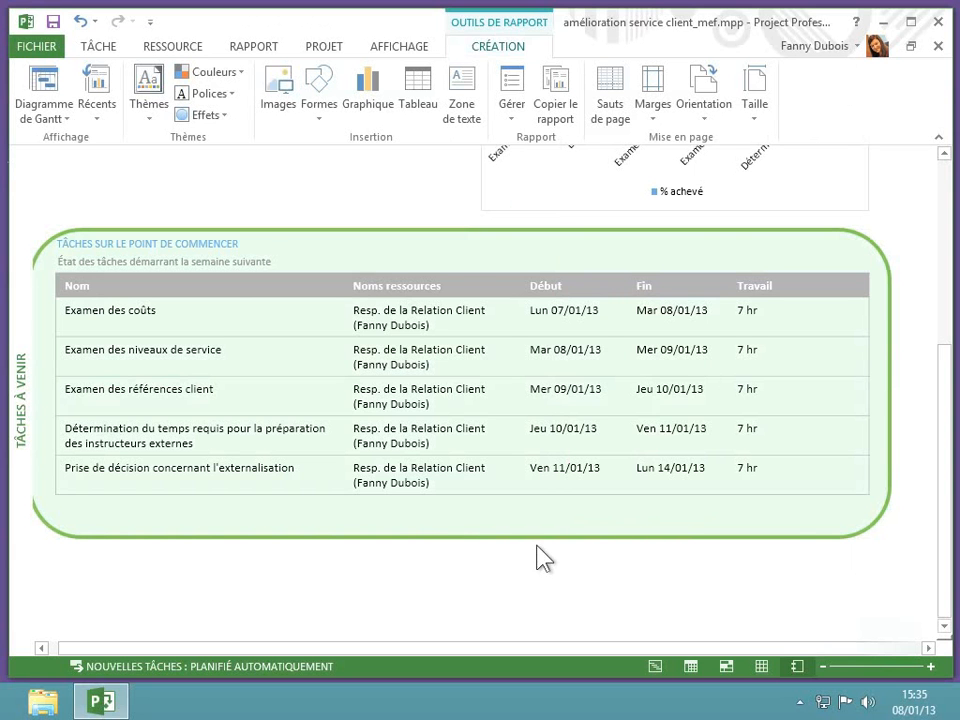
- Give the rounded rectangle's outline the "Tiret" dash style and deselect the shape
{"action": "left_click", "coordinate": [536, 506]}
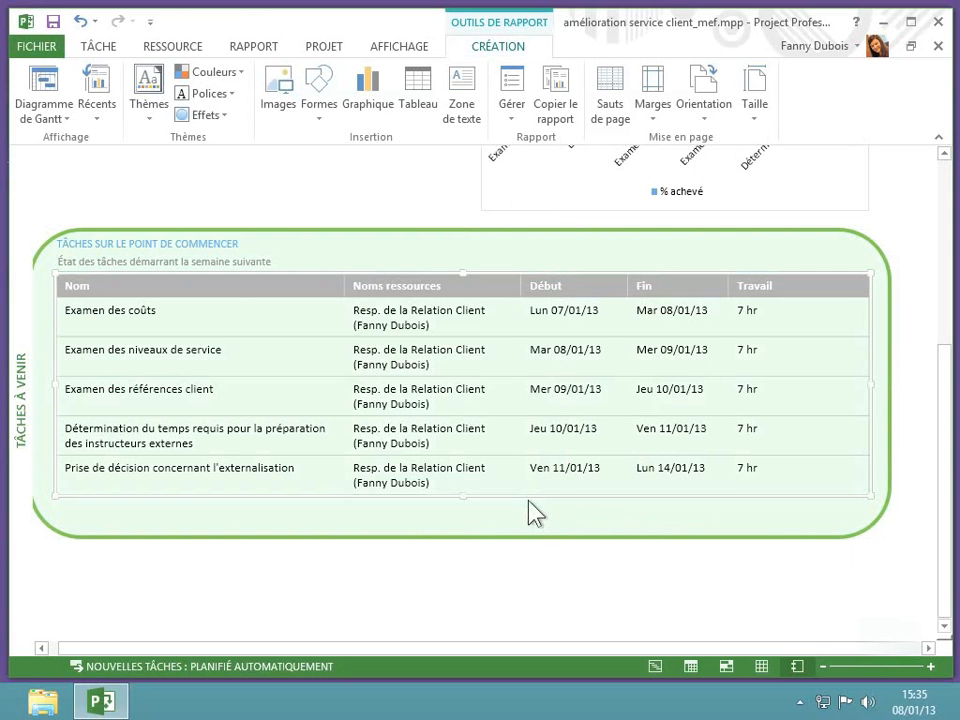
{"action": "left_click", "coordinate": [524, 520]}
{"action": "right_click", "coordinate": [523, 514]}
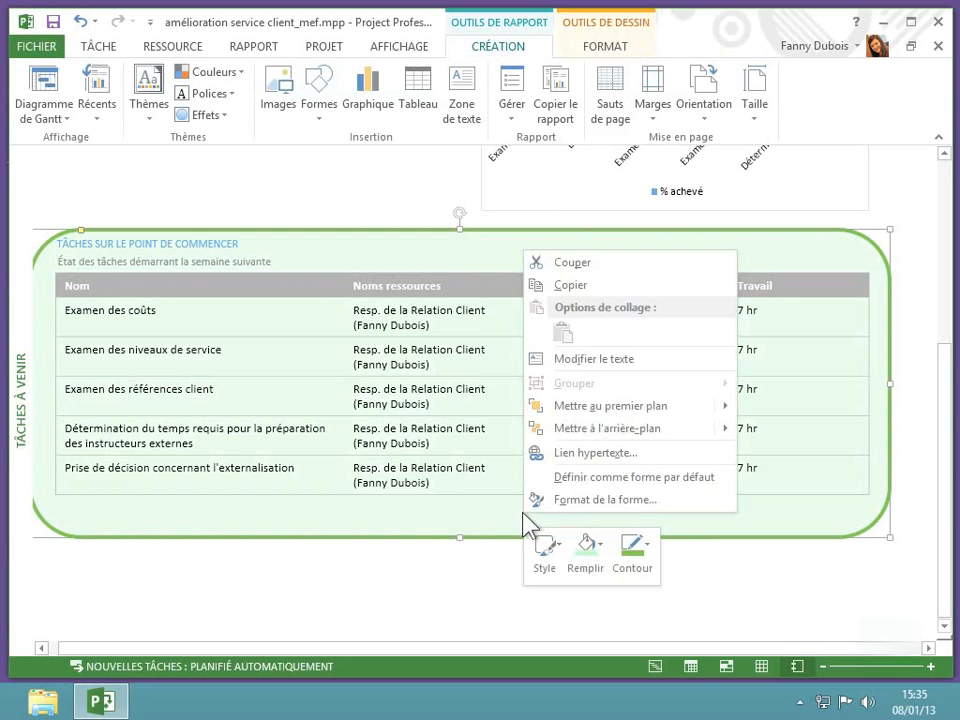
{"action": "left_click", "coordinate": [641, 562]}
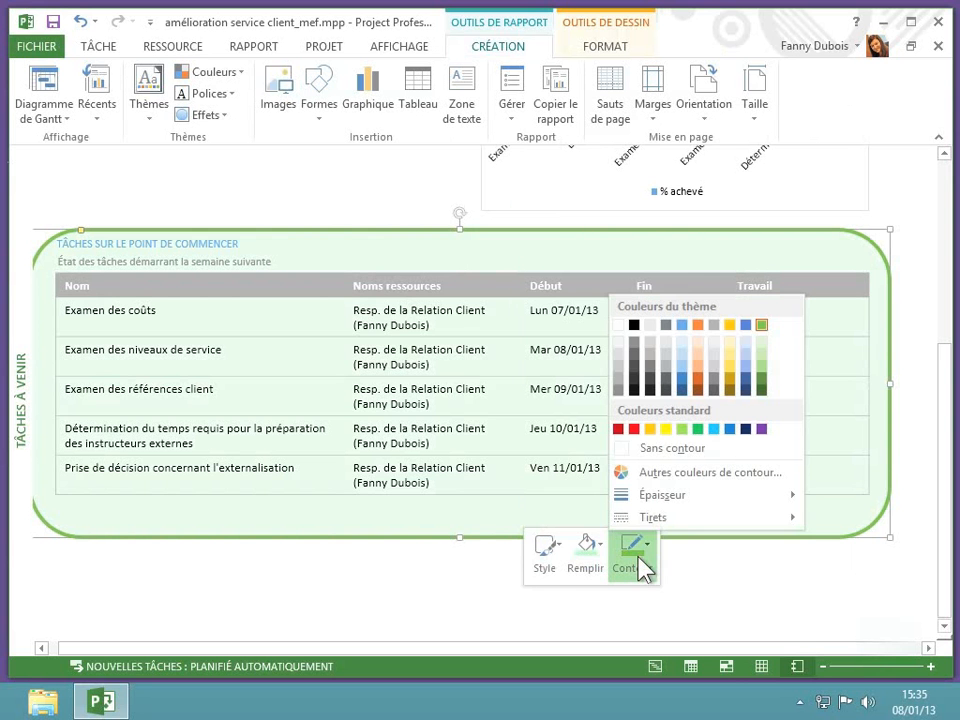
{"action": "mouse_move", "coordinate": [655, 518]}
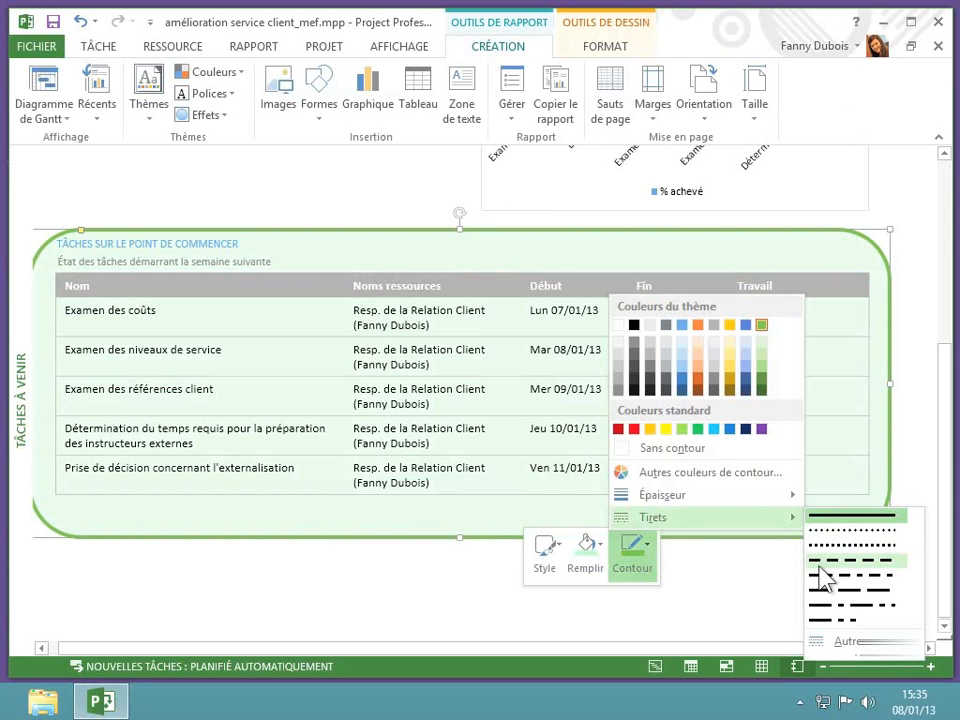
{"action": "left_click", "coordinate": [820, 575]}
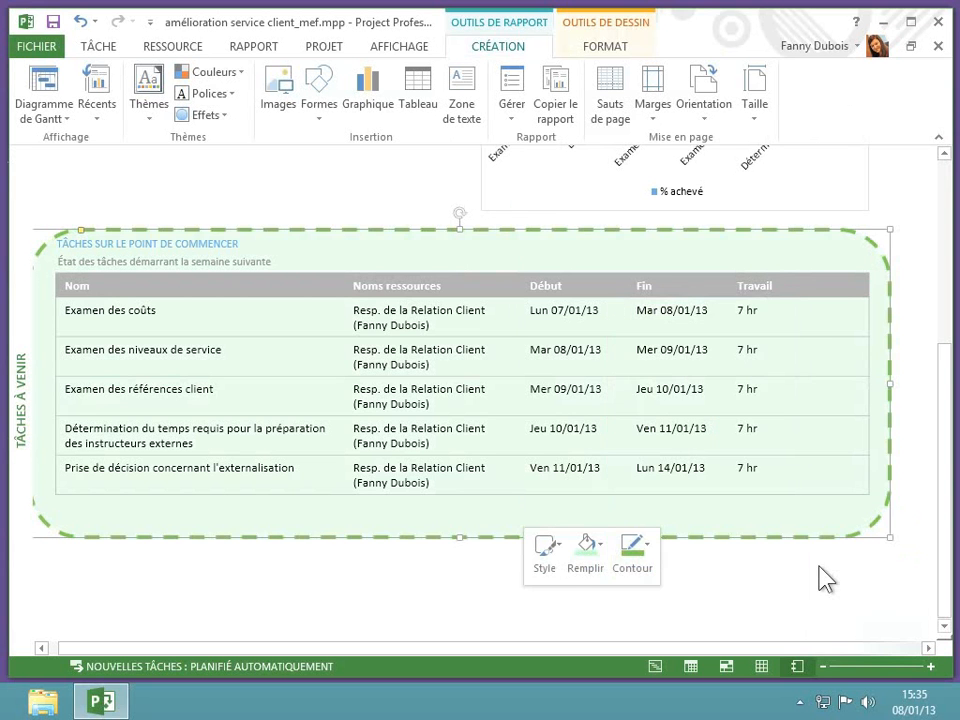
{"action": "left_click", "coordinate": [722, 570]}
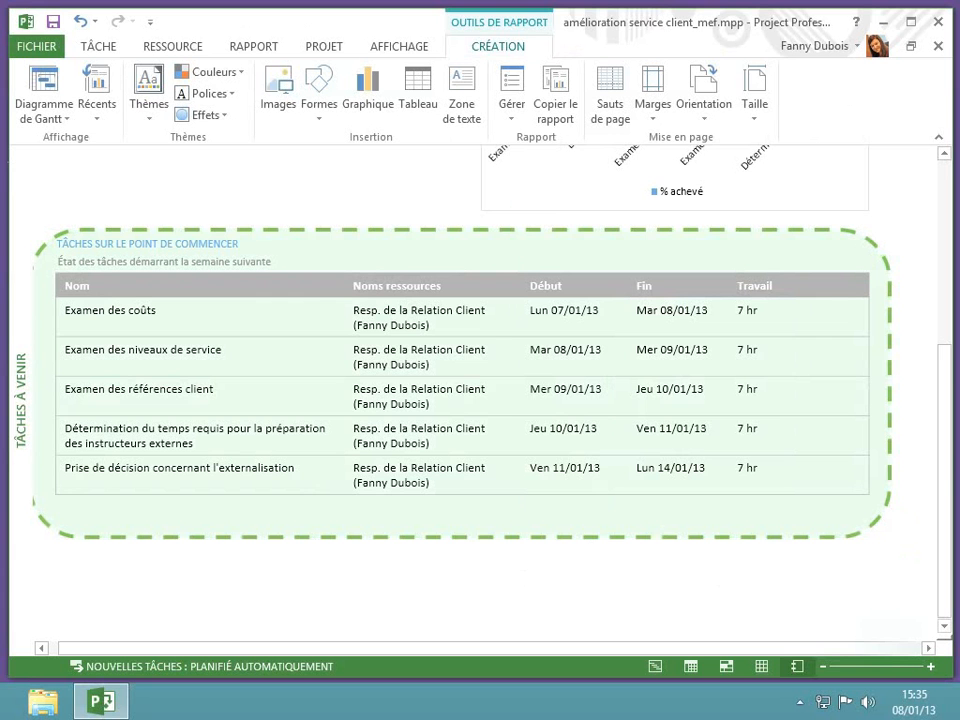
- Change the rounded rectangle's line colour to the theme black through its detailed shape format settings, then close those settings
{"action": "left_click", "coordinate": [455, 525]}
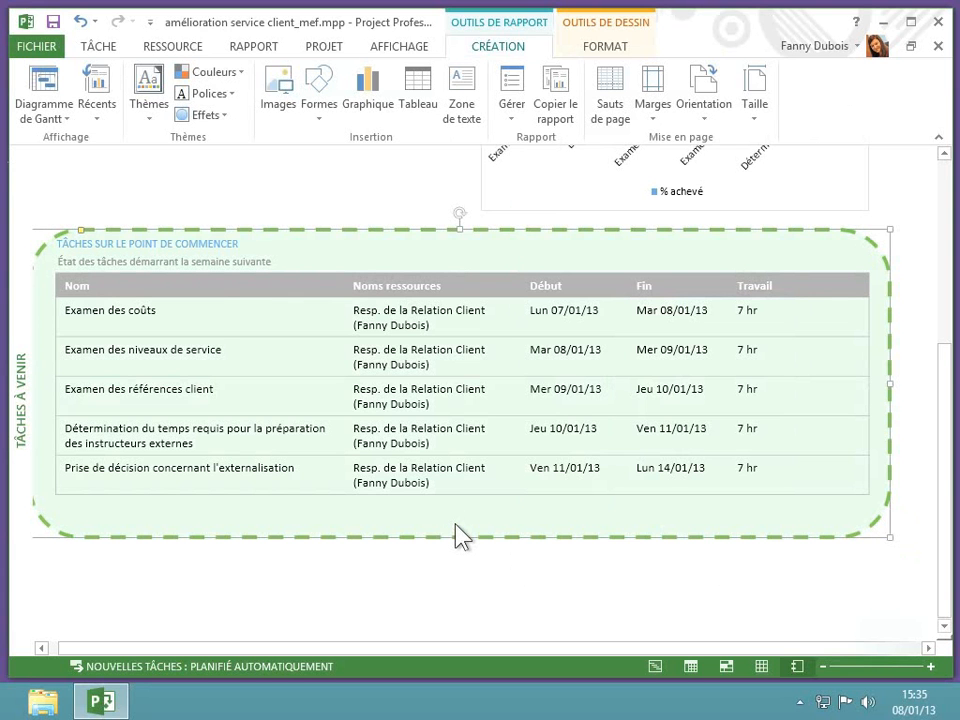
{"action": "right_click", "coordinate": [458, 535]}
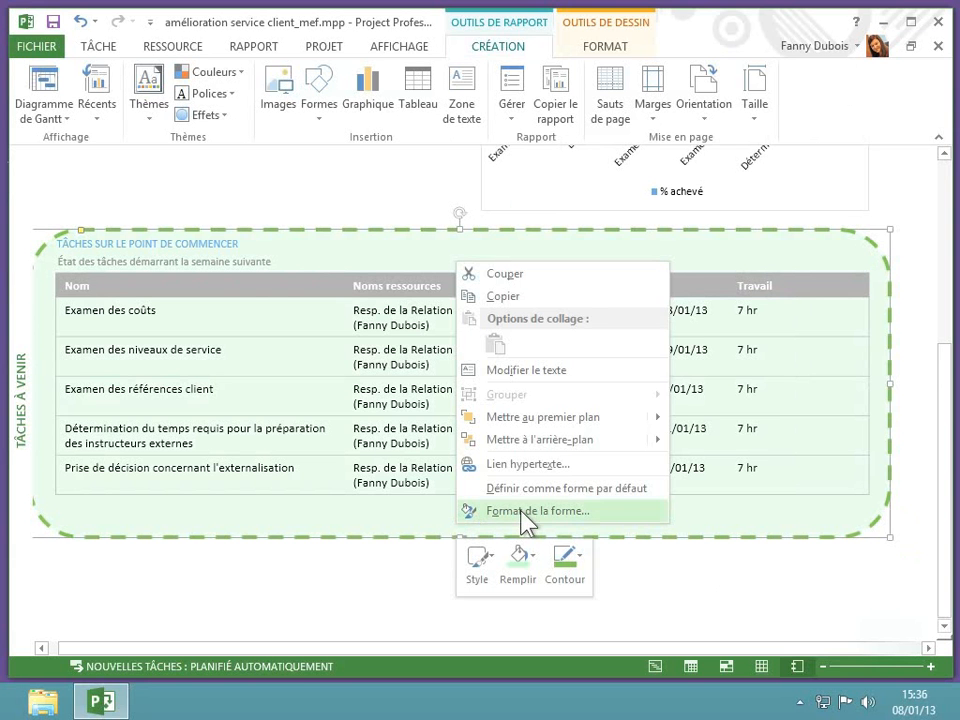
{"action": "left_click", "coordinate": [527, 511]}
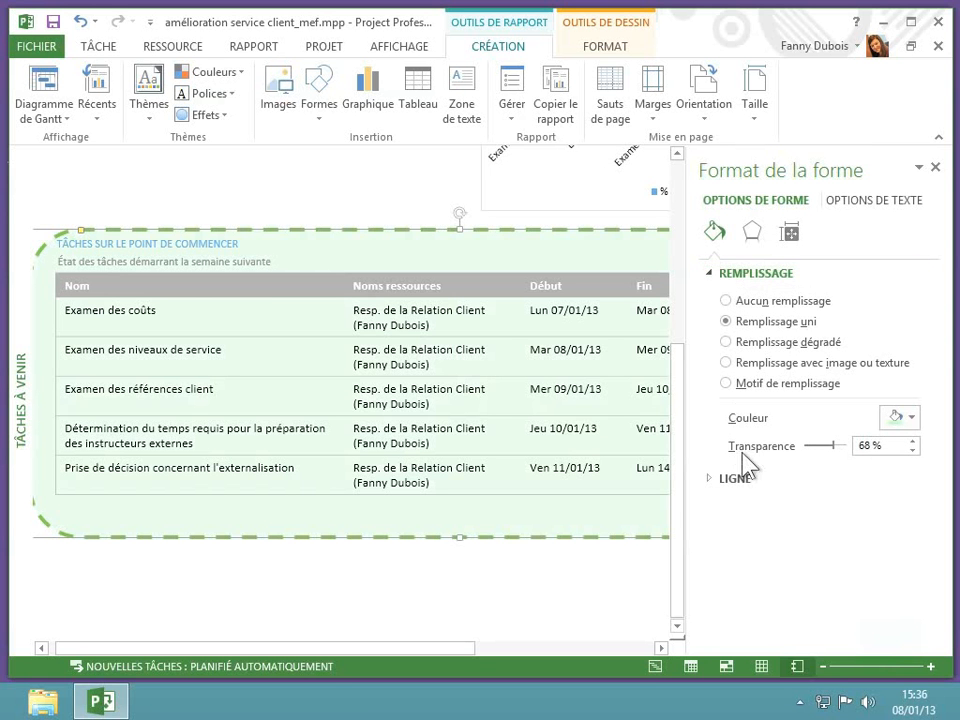
{"action": "left_click", "coordinate": [744, 486]}
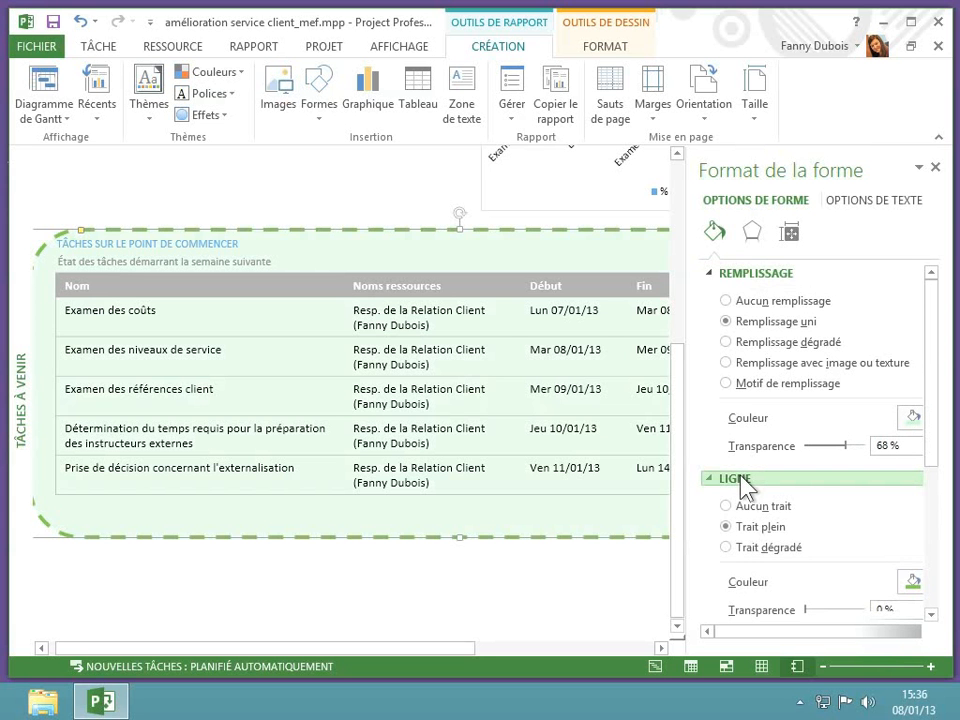
{"action": "scroll", "coordinate": [744, 486], "scroll_direction": "down", "scroll_amount": 5}
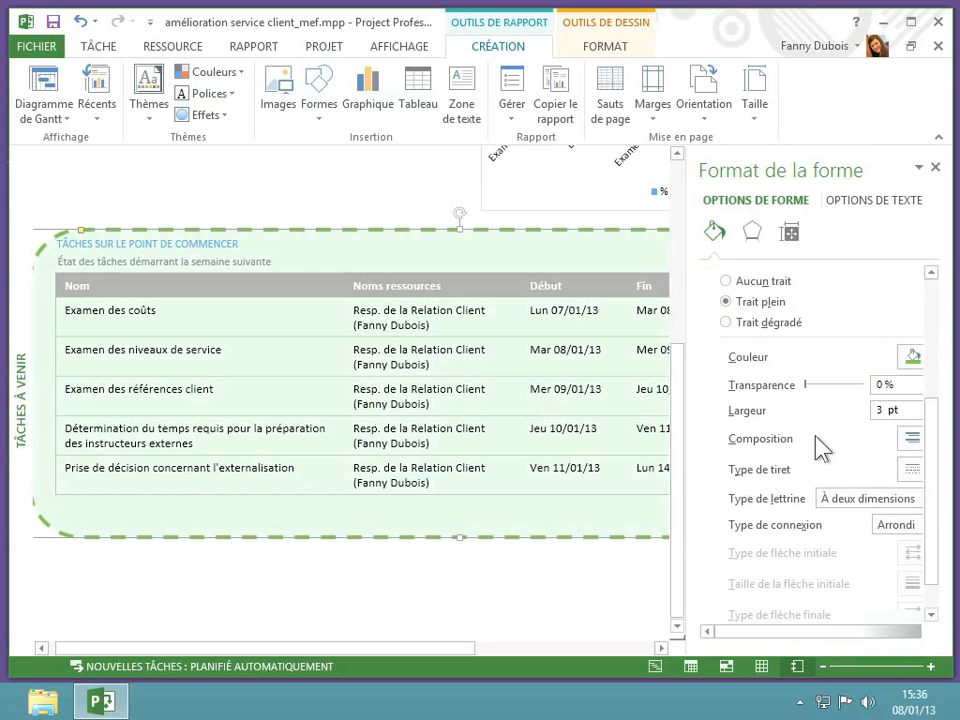
{"action": "scroll", "coordinate": [820, 447], "scroll_direction": "down", "scroll_amount": 1}
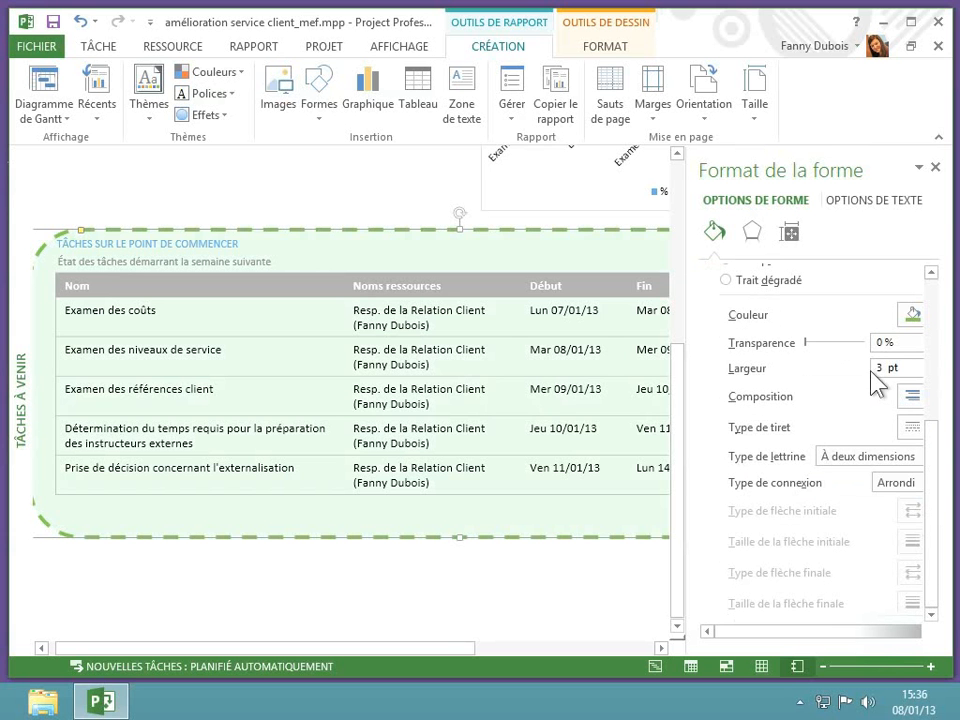
{"action": "left_click", "coordinate": [914, 316]}
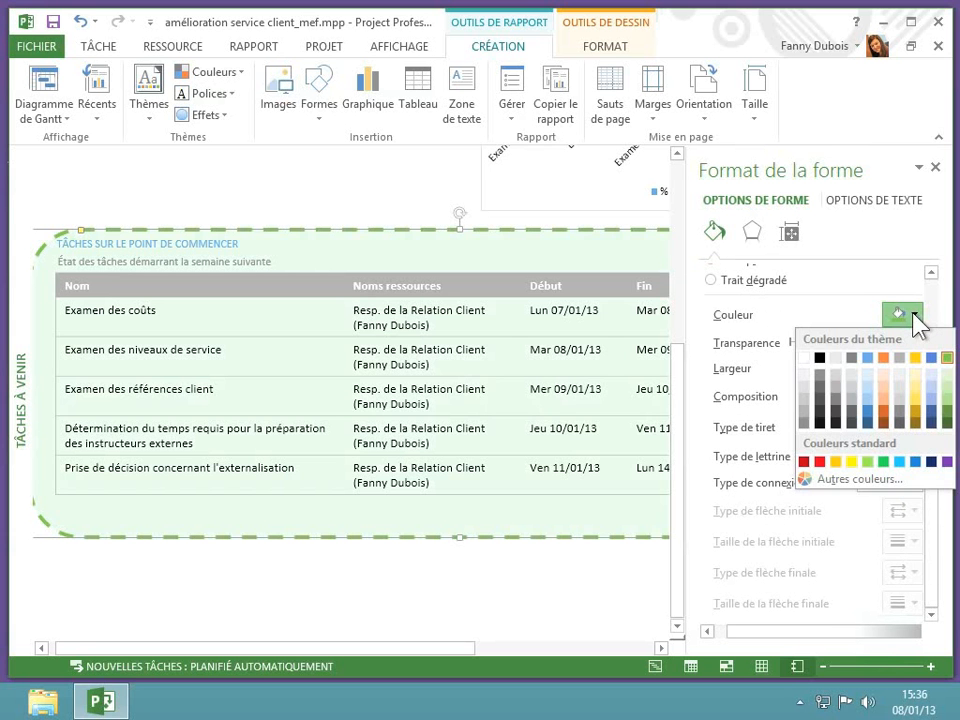
{"action": "left_click", "coordinate": [818, 358]}
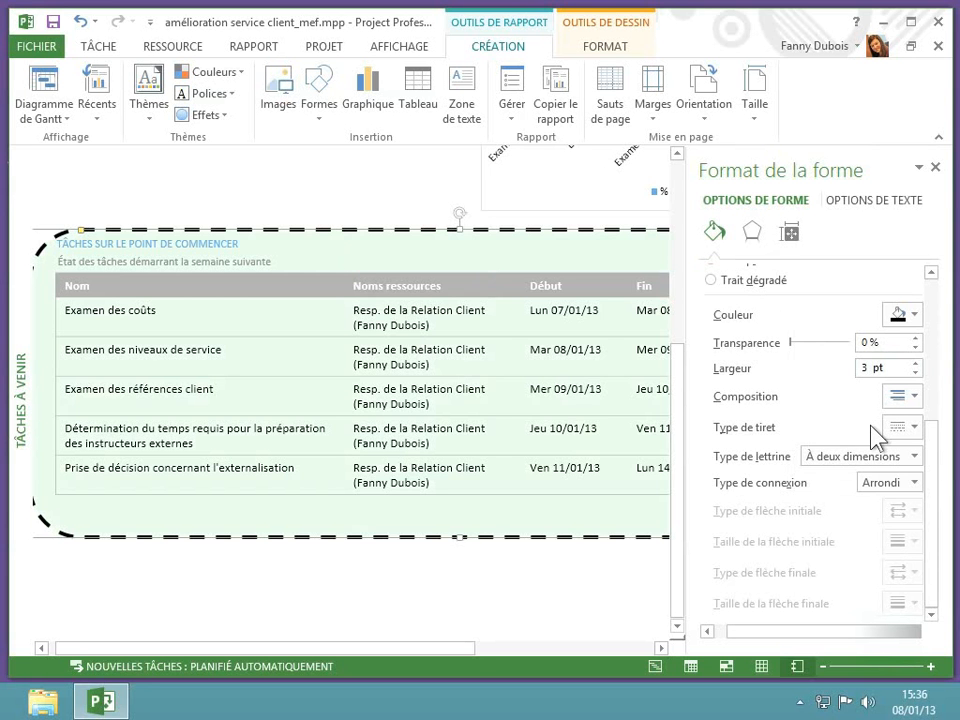
{"action": "left_click", "coordinate": [935, 168]}
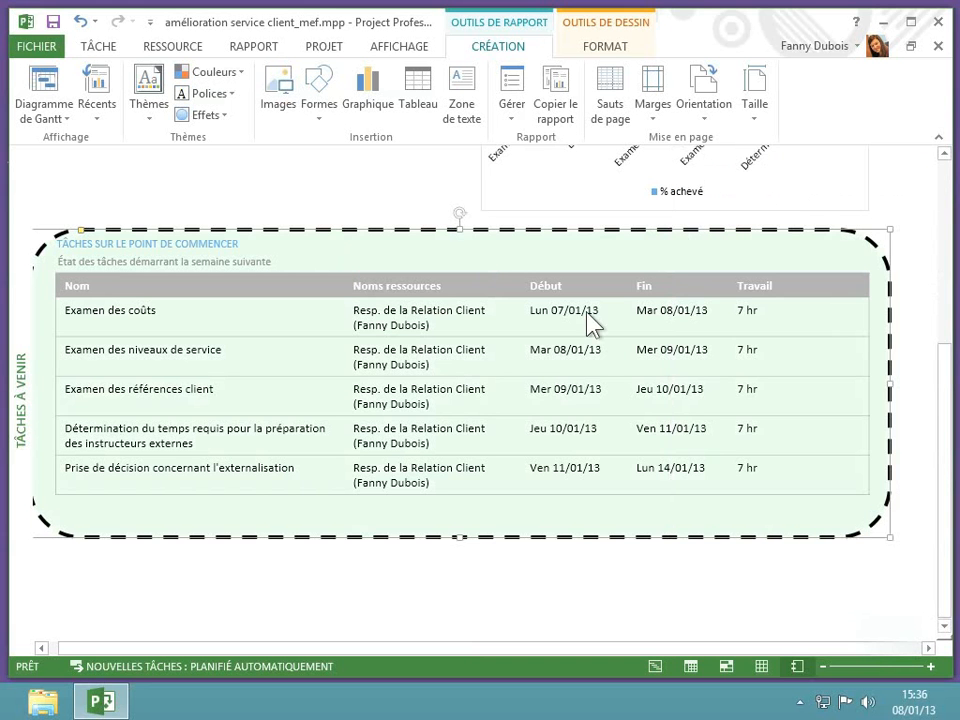